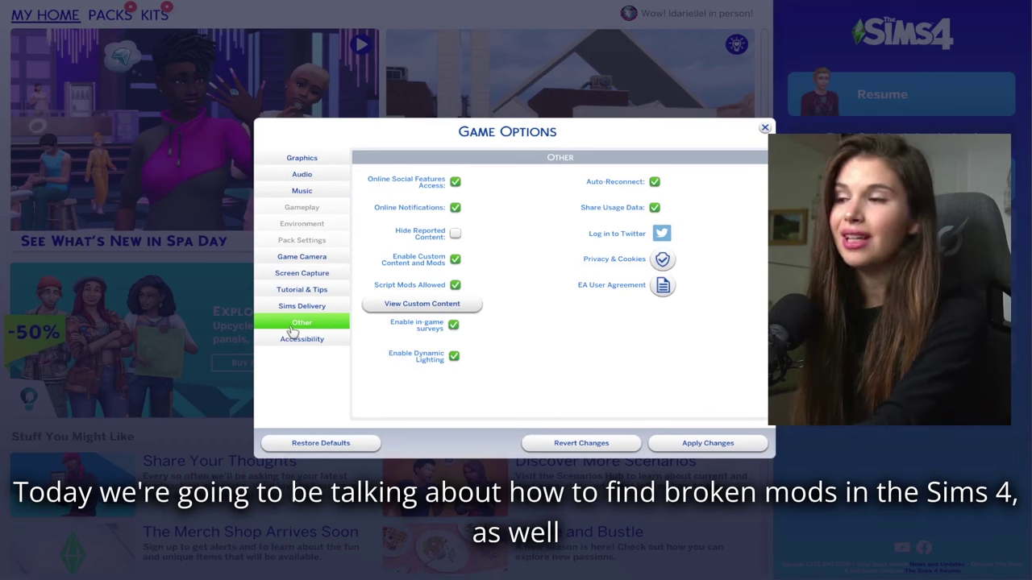
pyautogui.click(390, 304)
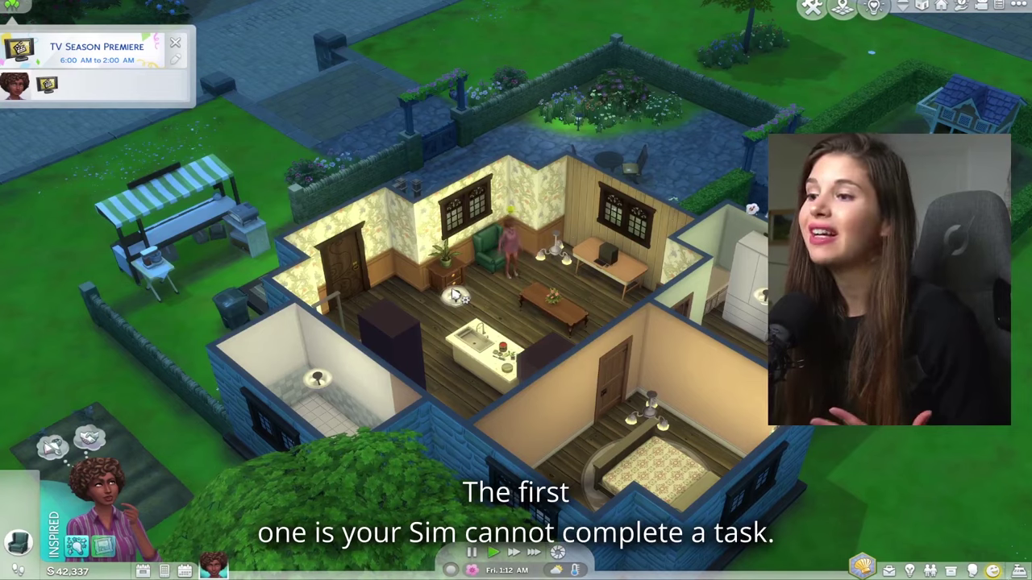
pyautogui.scroll(5, 456, 297)
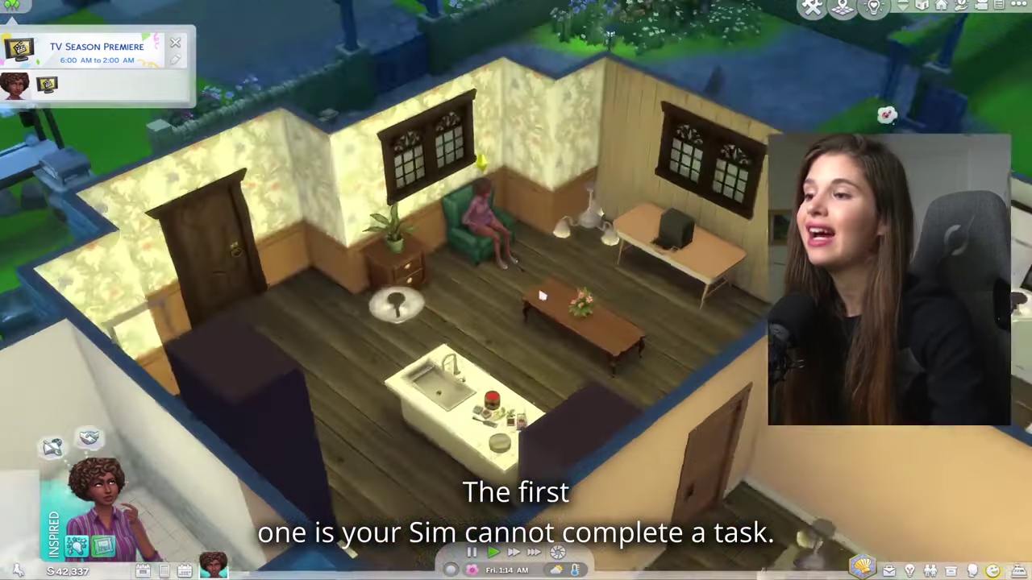
pyautogui.click(524, 171)
pyautogui.click(524, 171)
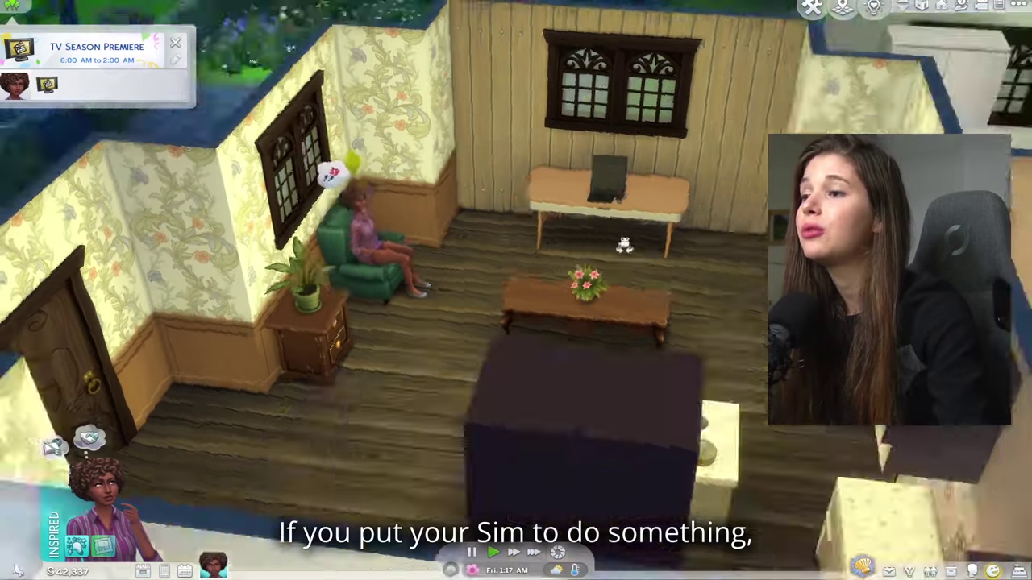
pyautogui.press('q')
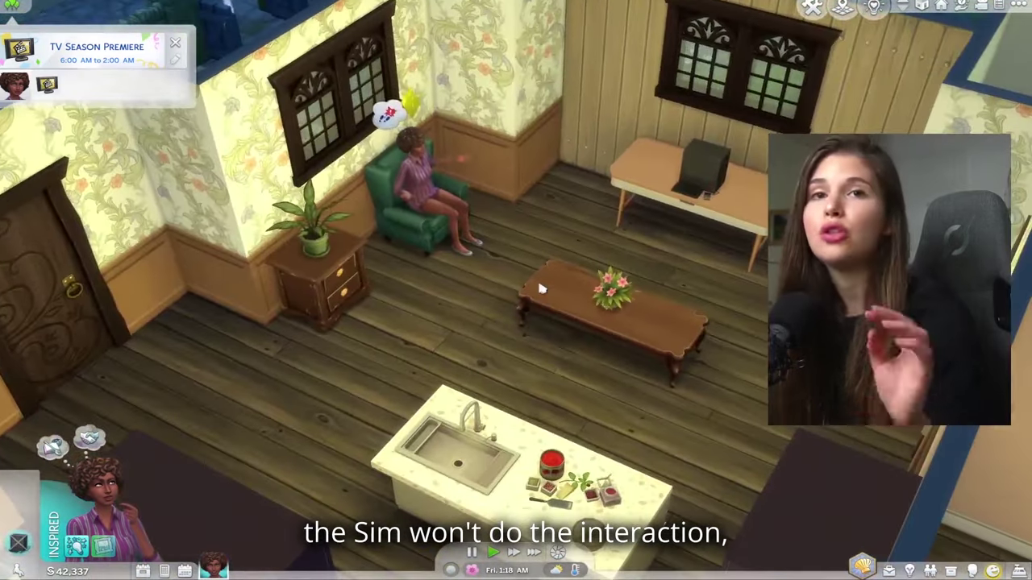
pyautogui.press('a')
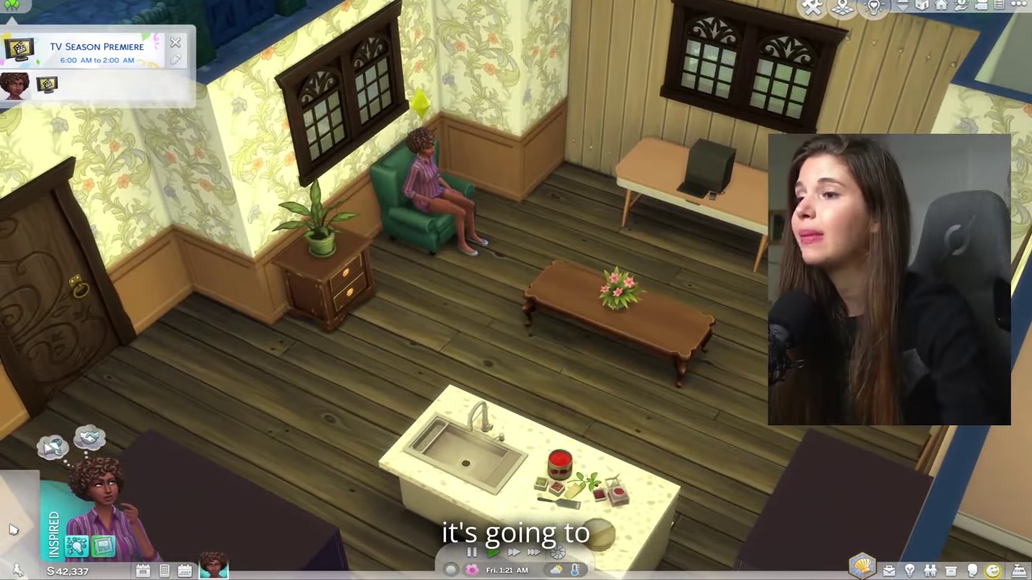
pyautogui.press('e')
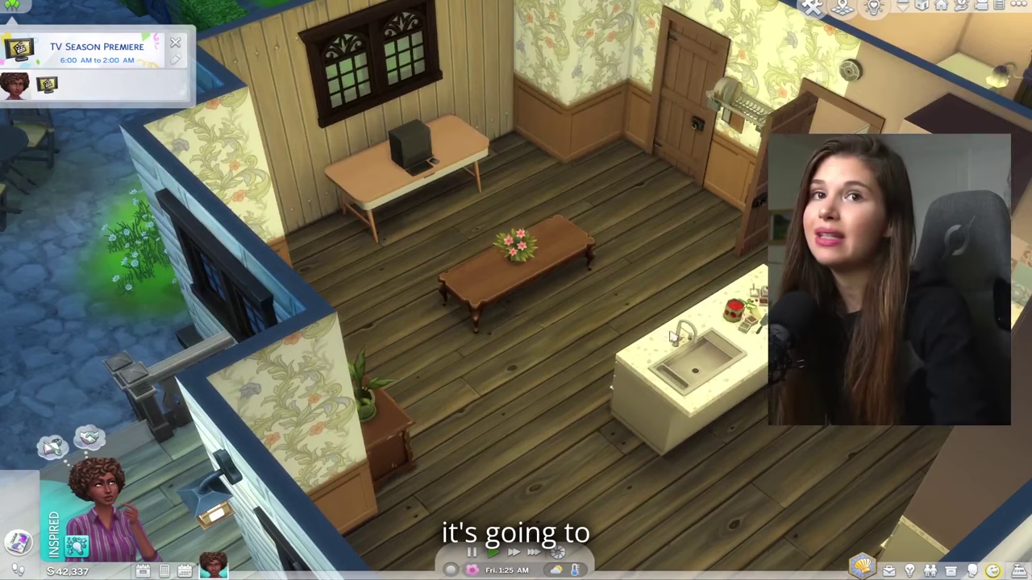
pyautogui.press('x')
pyautogui.press('s')
pyautogui.press('z')
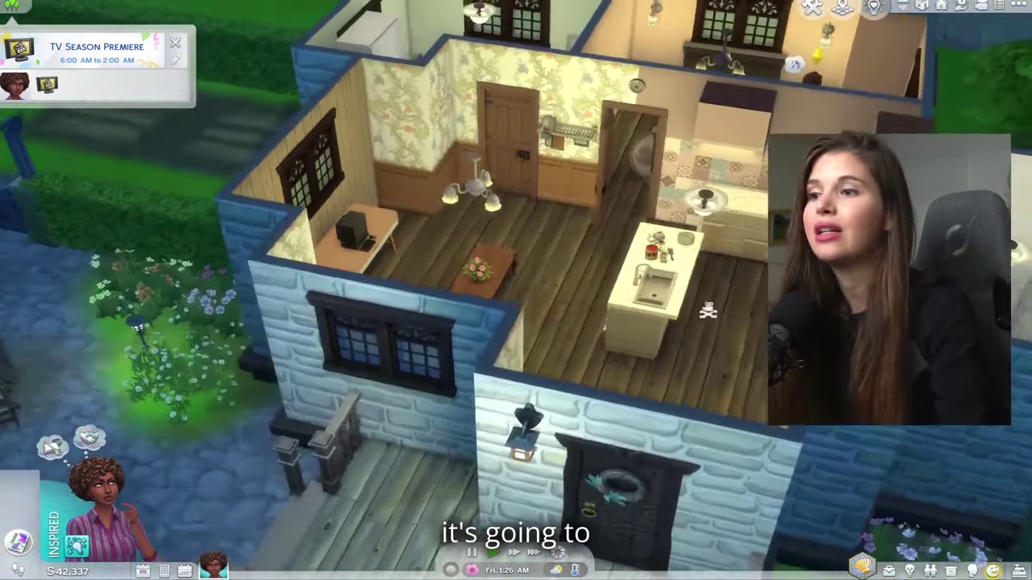
pyautogui.press('z')
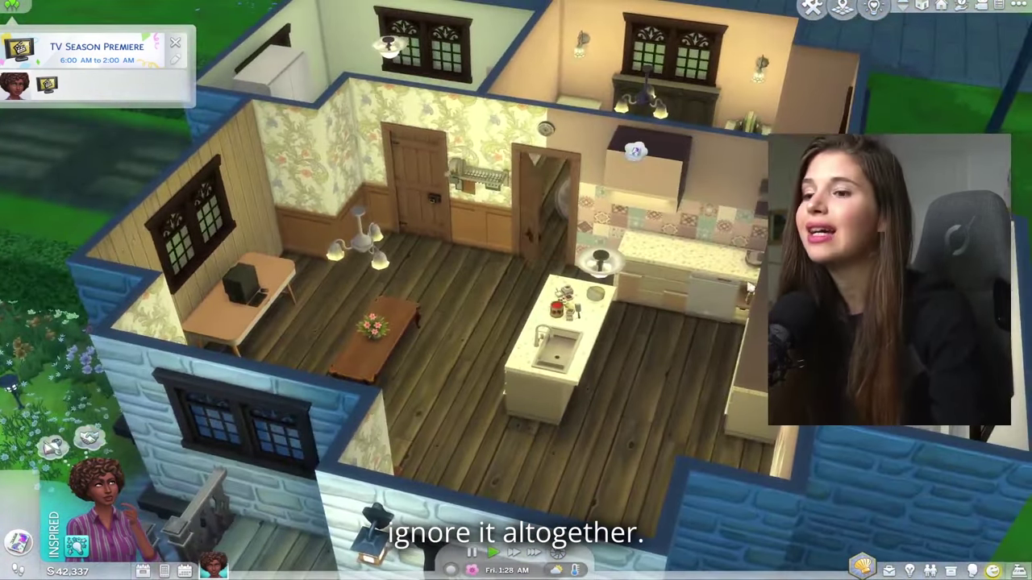
# - Display the list of installed custom content and script mods from the Other section of the game options
pyautogui.press('Escape')
pyautogui.click(534, 249)
pyautogui.click(302, 321)
pyautogui.click(430, 304)
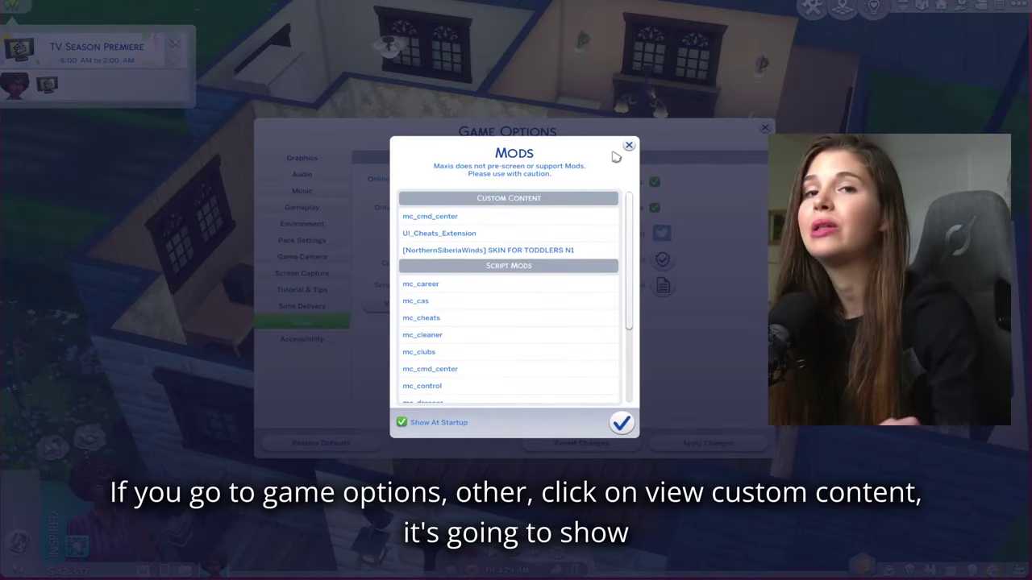
pyautogui.click(629, 146)
pyautogui.click(466, 300)
# - Read through the whole Script Mods section of the mods list to note the base name of each installed mod
pyautogui.scroll(-3, 610, 360)
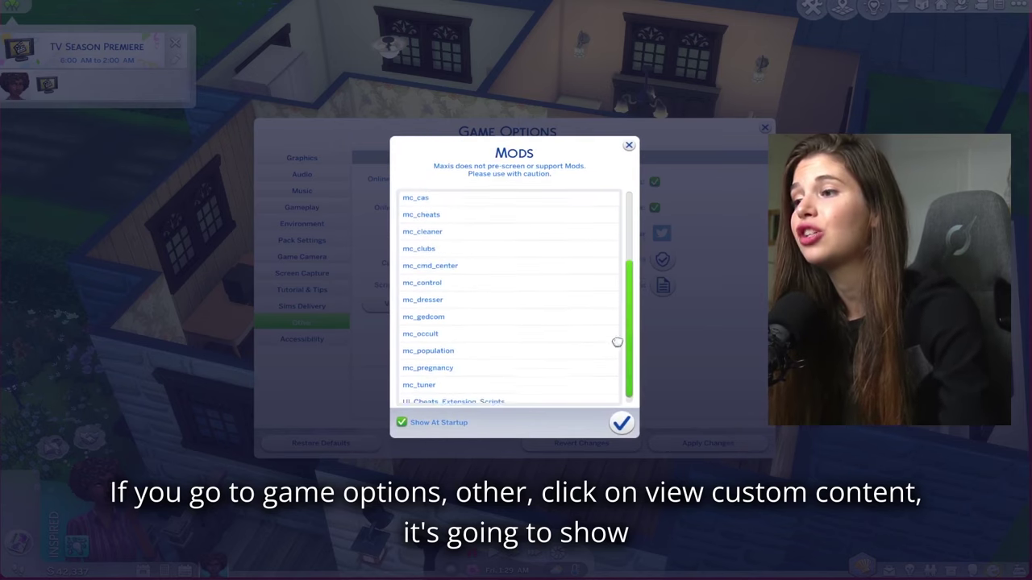
pyautogui.scroll(3, 610, 270)
pyautogui.scroll(1, 611, 270)
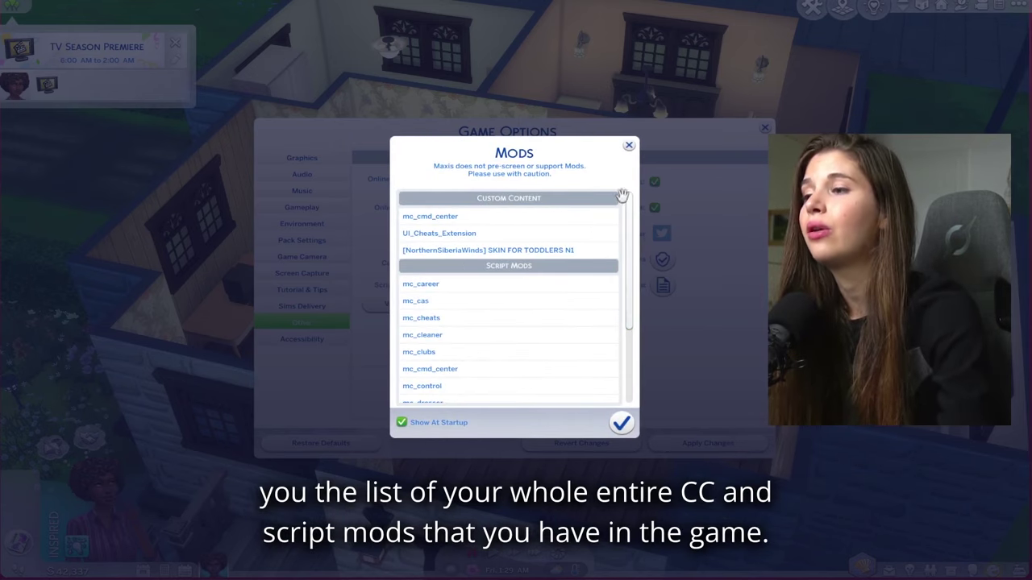
pyautogui.moveTo(627, 255); pyautogui.dragTo(622, 320)
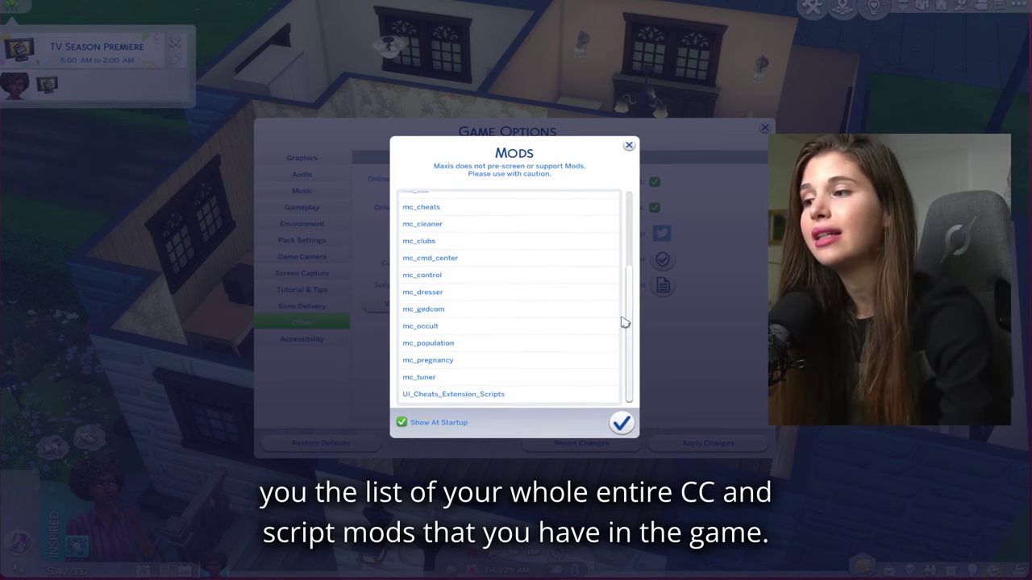
pyautogui.scroll(4, 576, 242)
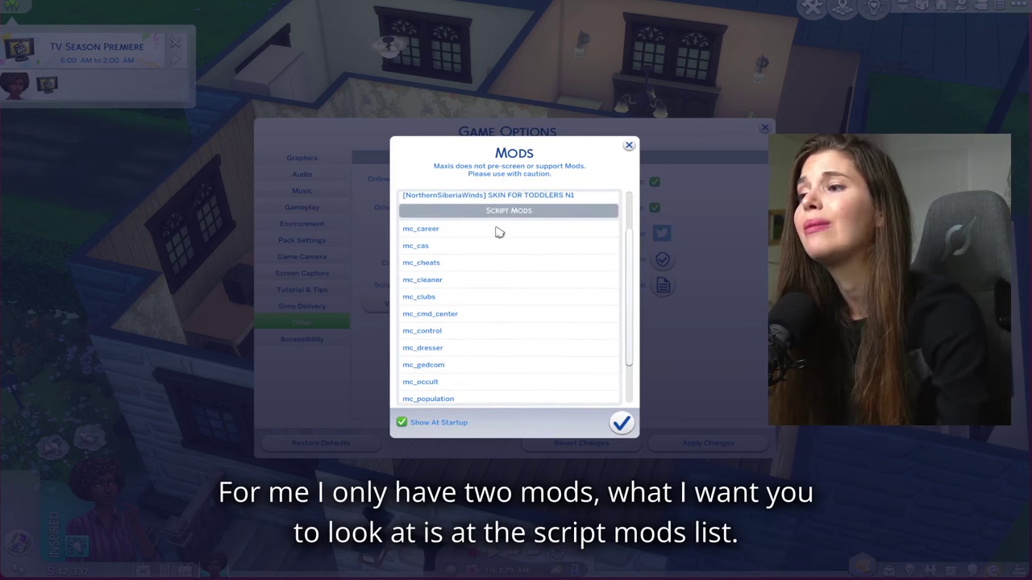
pyautogui.scroll(-3, 617, 234)
pyautogui.scroll(5, 622, 319)
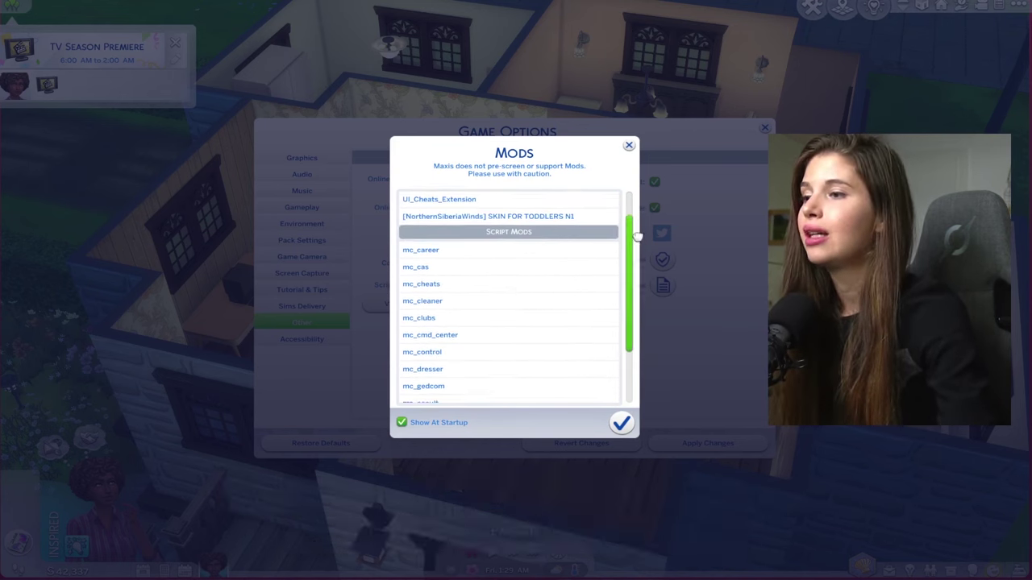
pyautogui.scroll(-5, 473, 262)
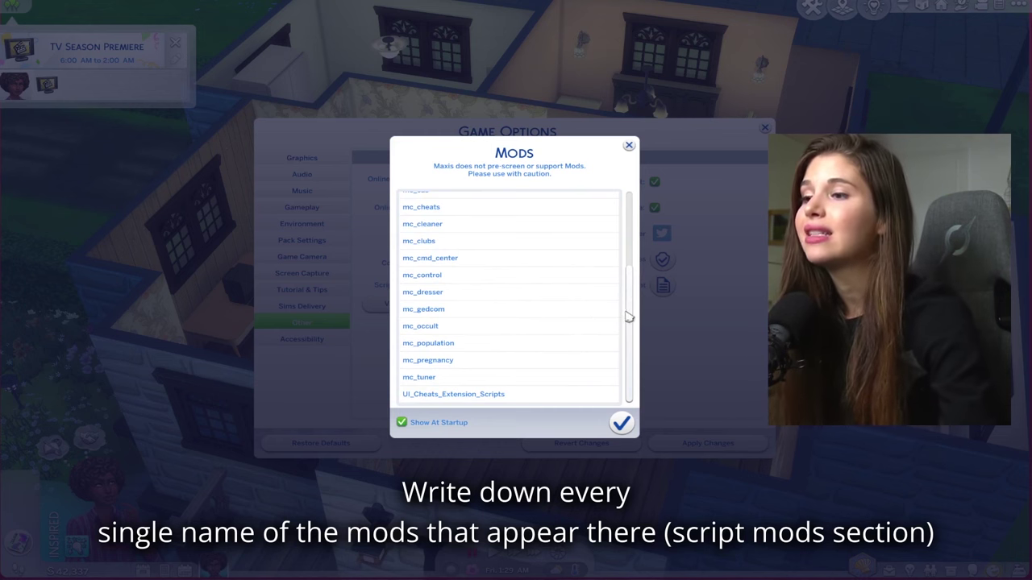
pyautogui.scroll(5, 548, 246)
pyautogui.scroll(-5, 483, 258)
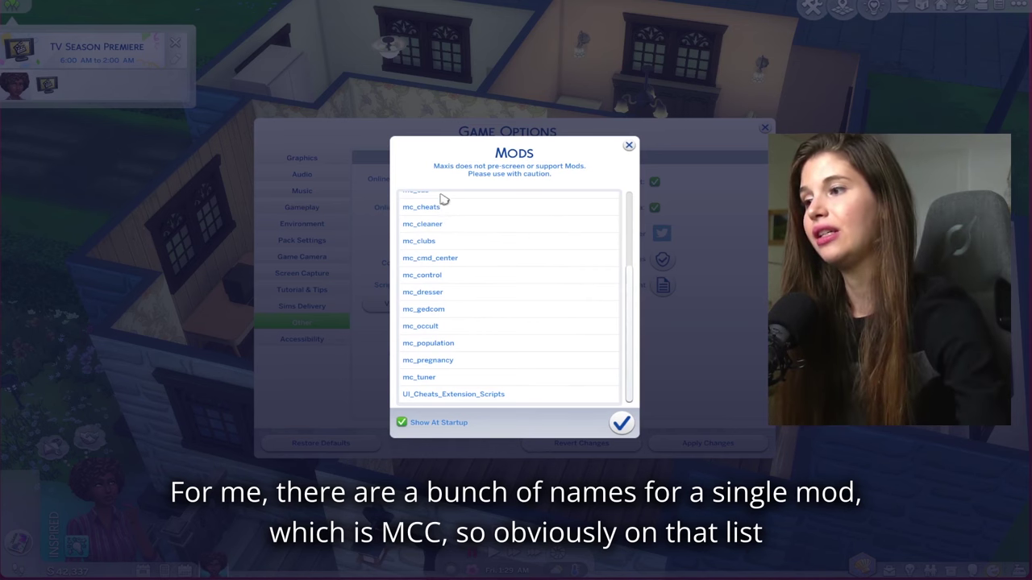
pyautogui.scroll(3, 481, 280)
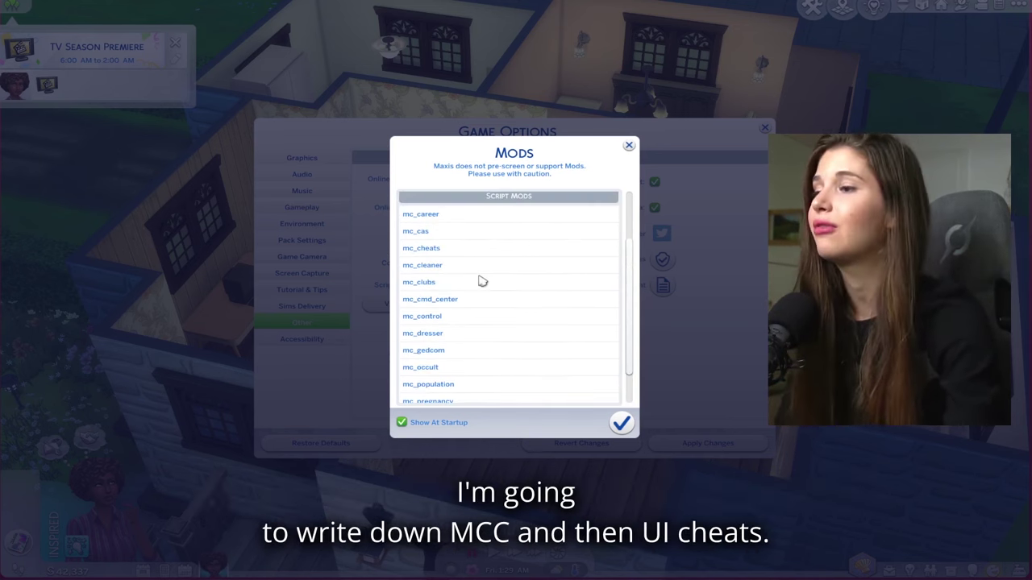
pyautogui.scroll(-3, 460, 302)
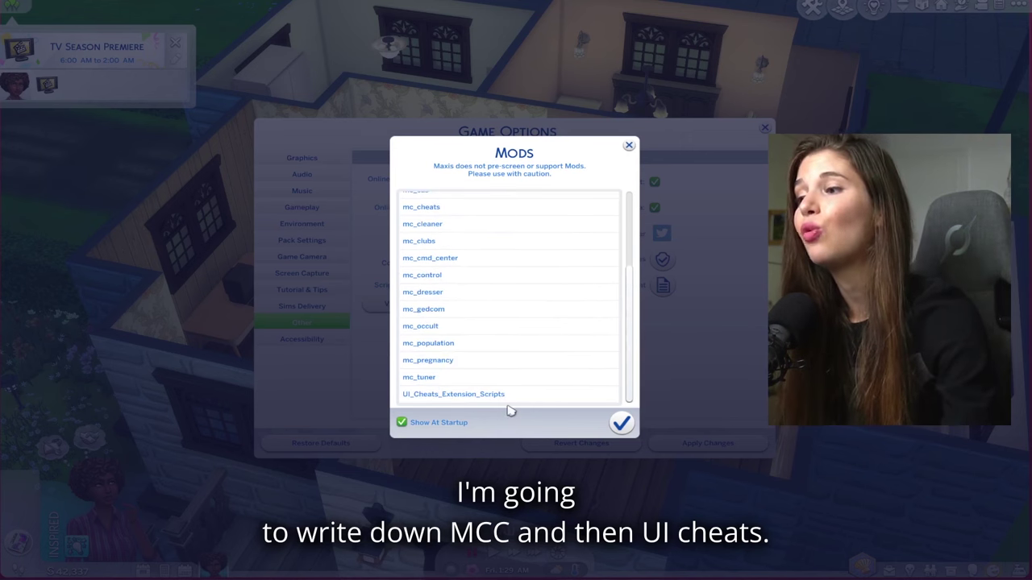
pyautogui.scroll(2, 470, 307)
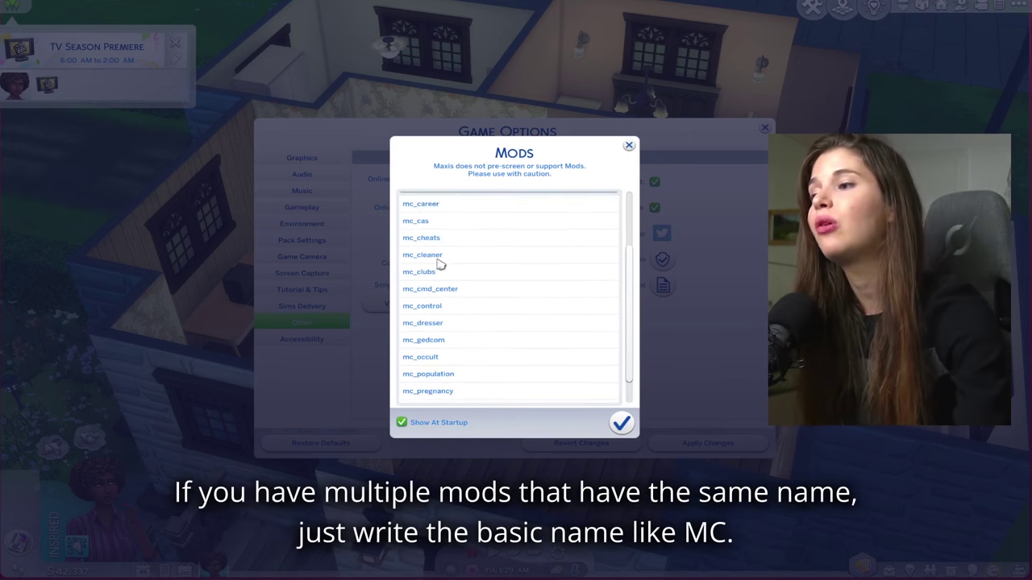
pyautogui.scroll(2, 448, 277)
pyautogui.scroll(-2, 454, 278)
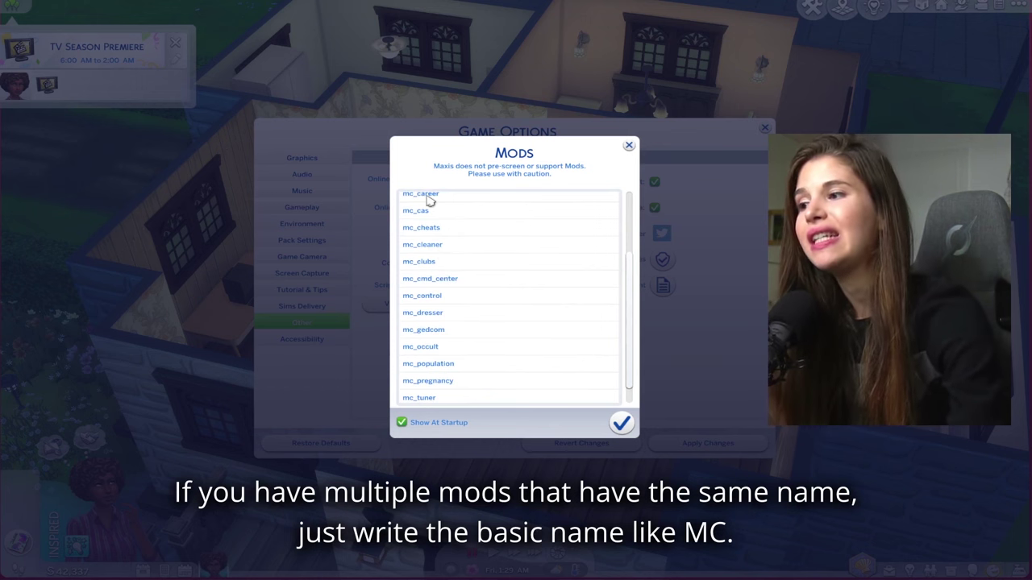
# - Close the mods list and the game options, and exit the game to the desktop
pyautogui.click(629, 147)
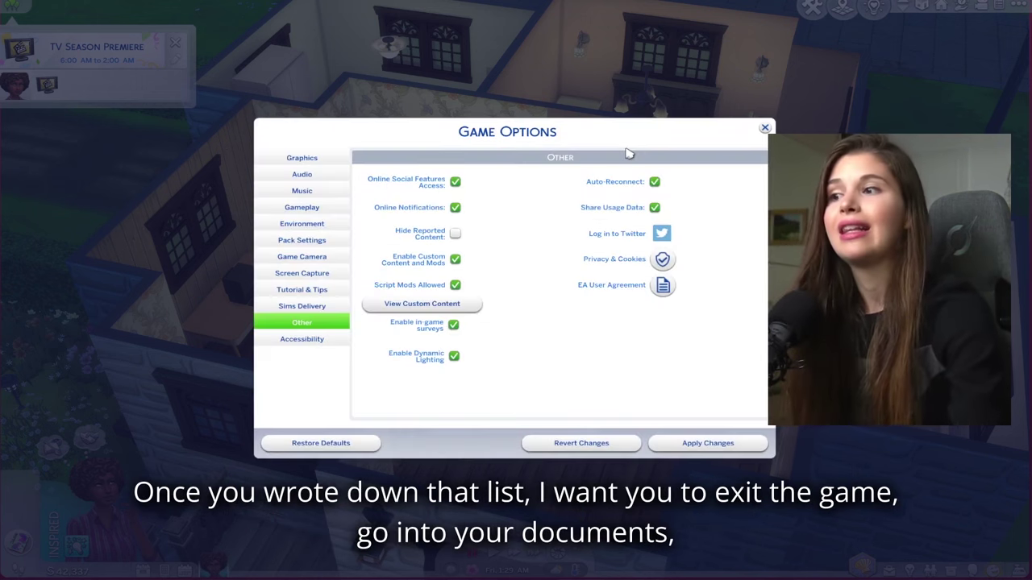
pyautogui.click(764, 128)
pyautogui.click(514, 420)
pyautogui.click(540, 297)
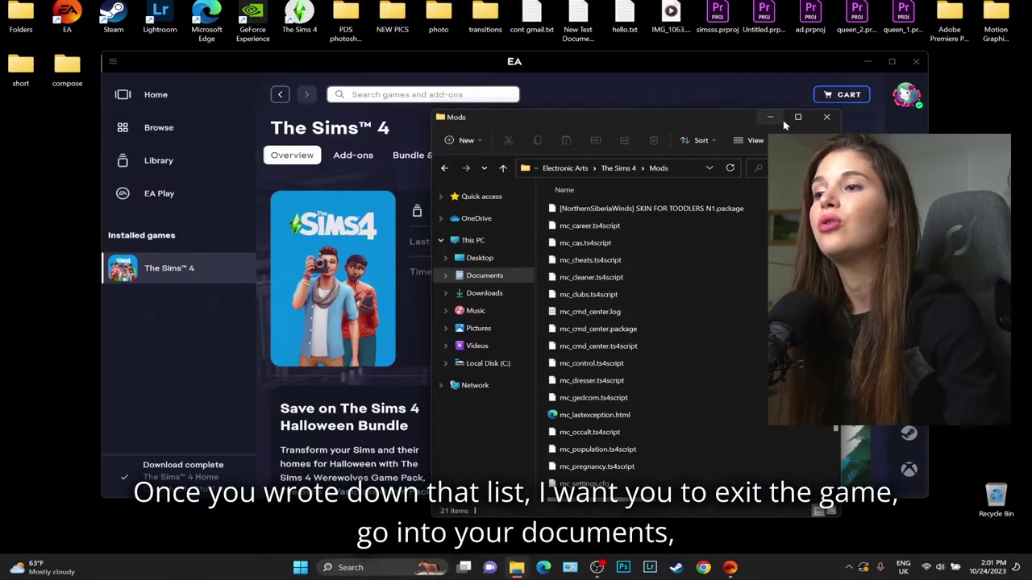
# - In a maximized File Explorer window, go through Documents, Electronic Arts and The Sims 4 to the Mods folder
pyautogui.doubleClick(541, 111)
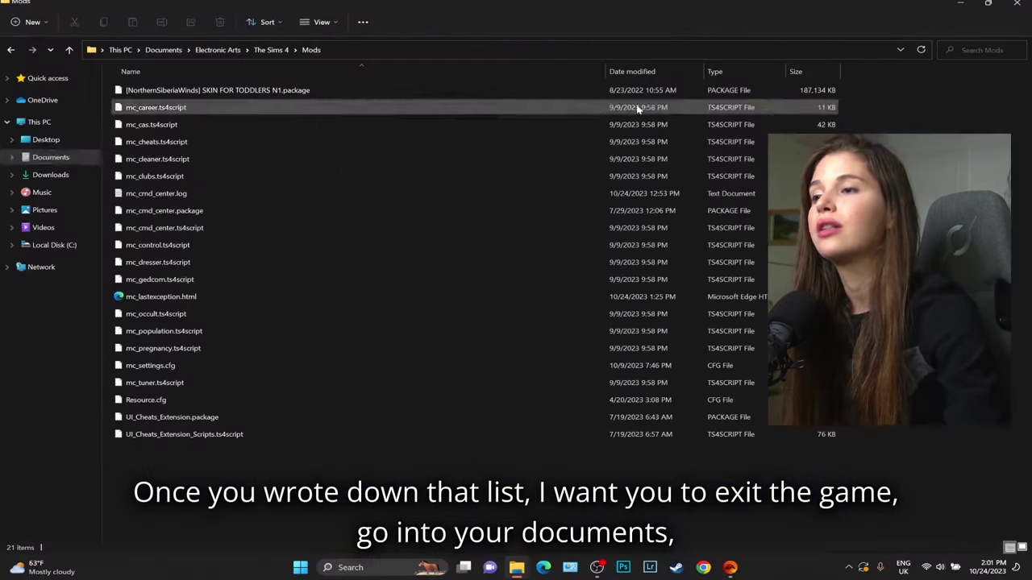
pyautogui.click(207, 51)
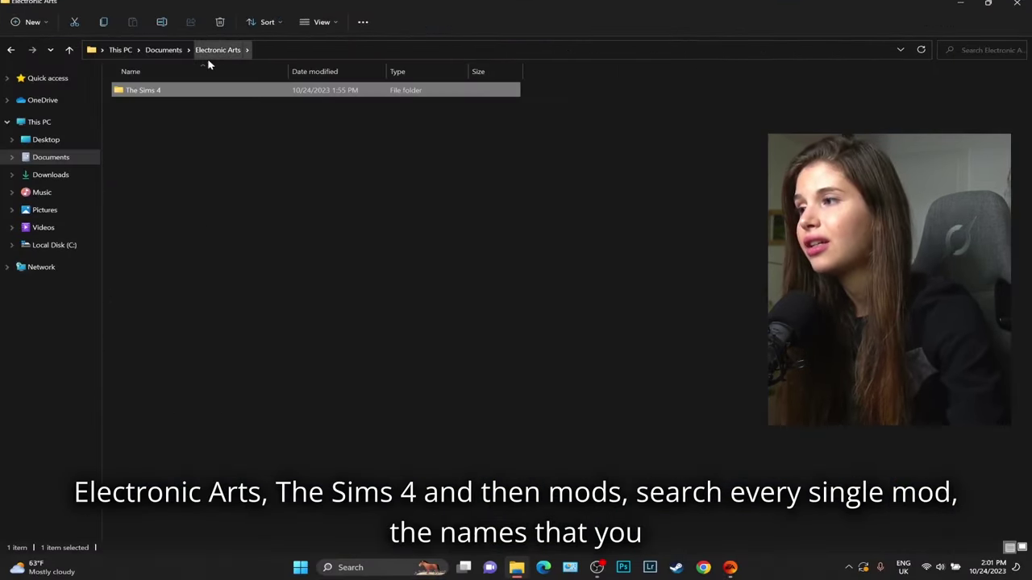
pyautogui.doubleClick(191, 96)
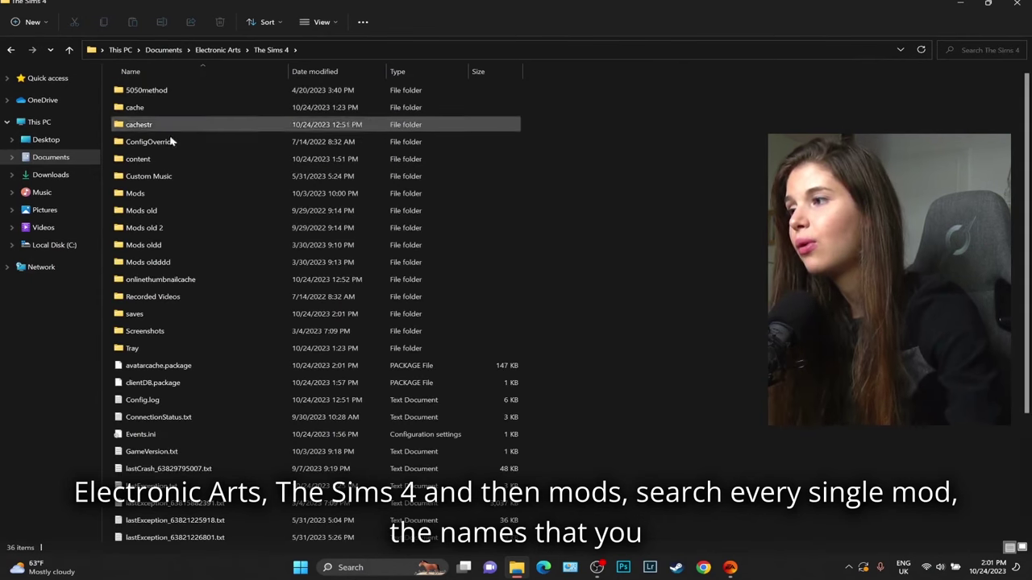
pyautogui.doubleClick(135, 193)
# - Search the Mods folder for "MC"
pyautogui.click(980, 50)
pyautogui.write('MC')
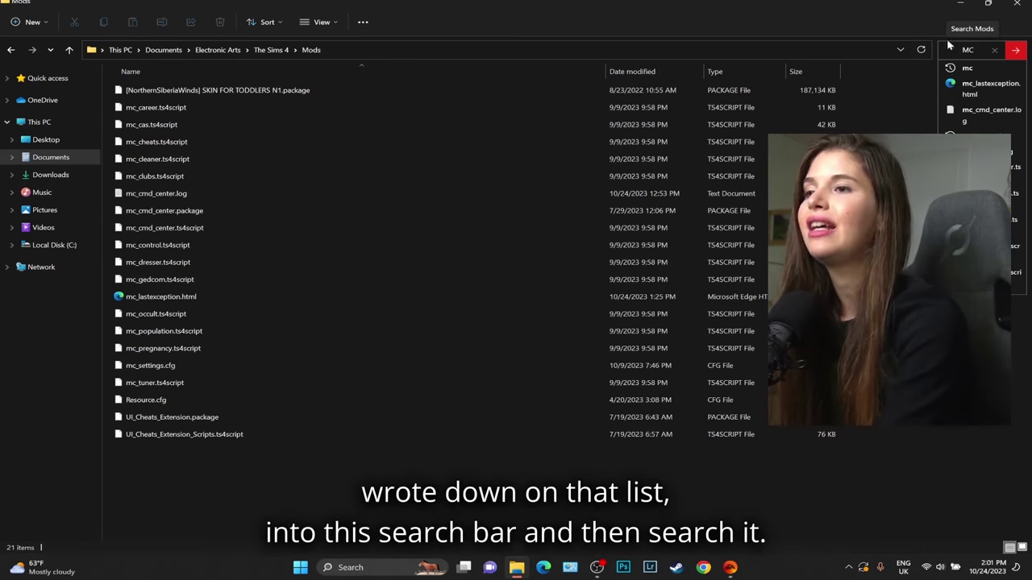
pyautogui.click(1015, 50)
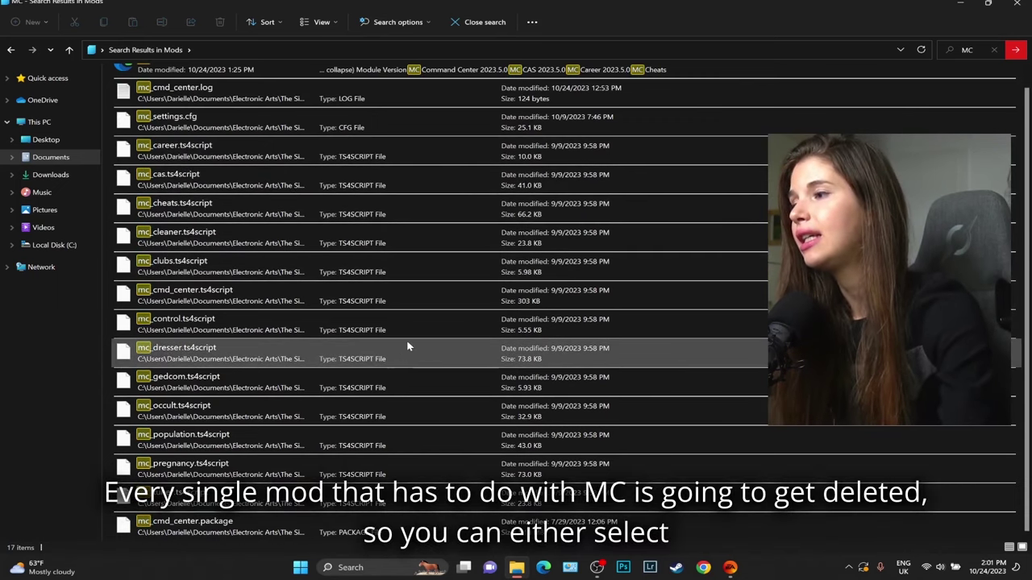
pyautogui.scroll(1, 407, 347)
pyautogui.click(113, 77)
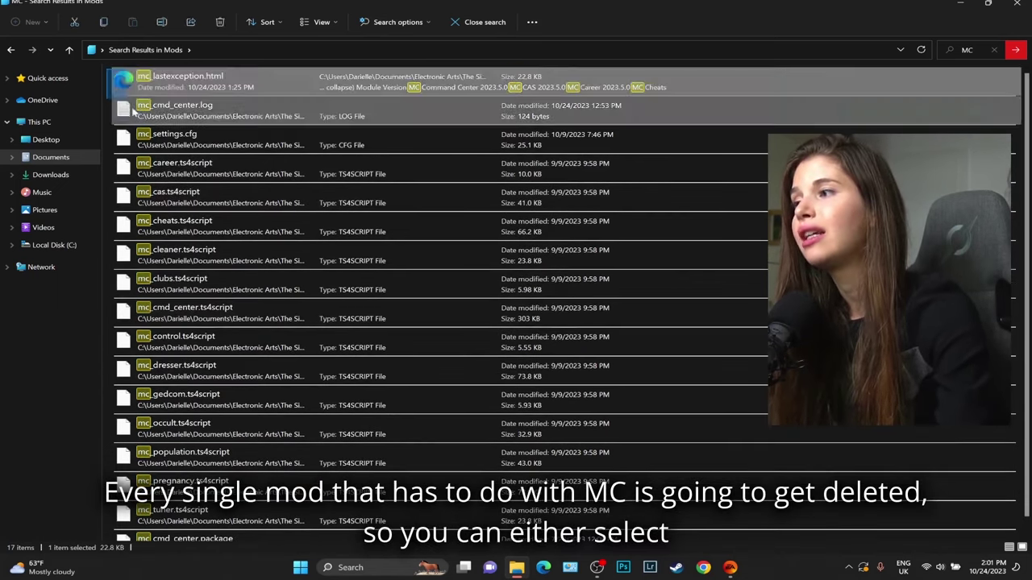
pyautogui.moveTo(142, 122); pyautogui.dragTo(161, 528)
pyautogui.click(236, 212)
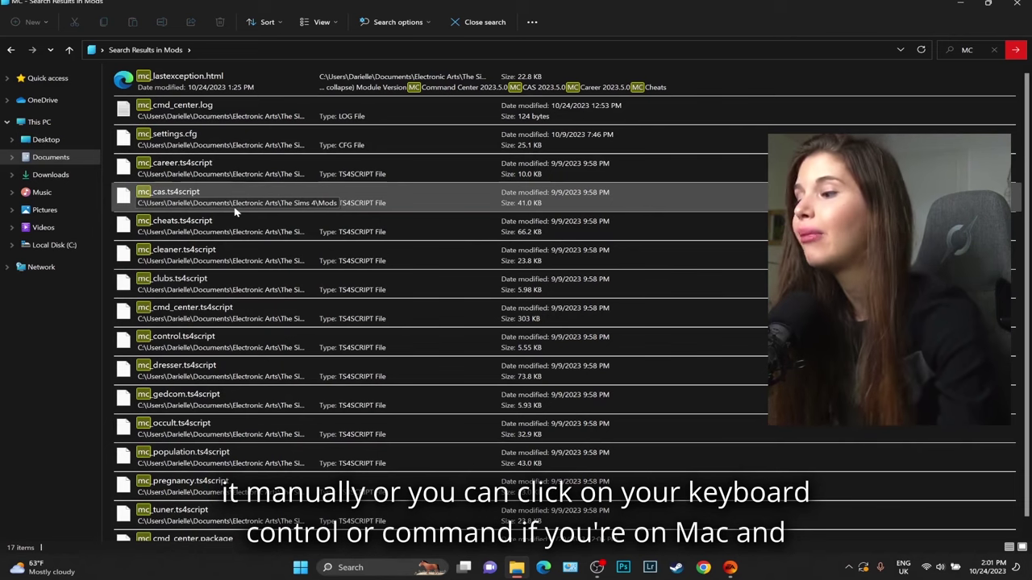
# - Select all files in the MC search results and delete them
pyautogui.hotkey('ctrl', 'a')
pyautogui.scroll(-1, 299, 242)
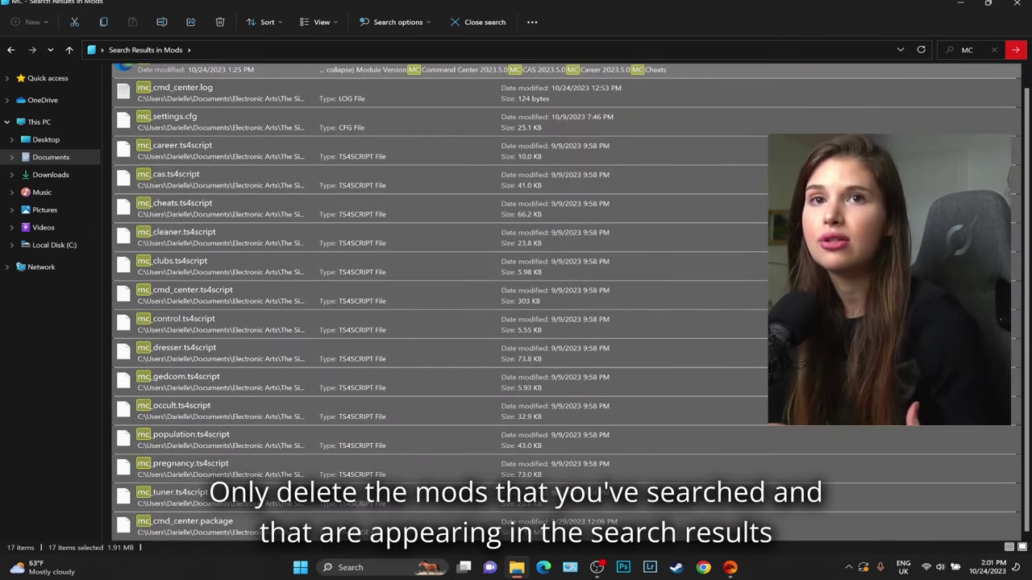
pyautogui.scroll(1, 264, 68)
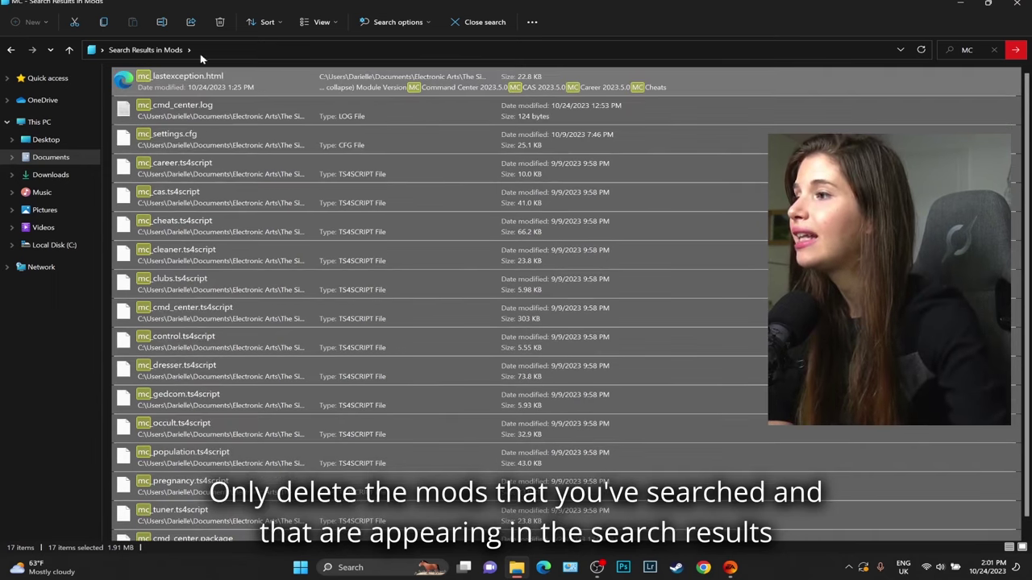
pyautogui.scroll(-1, 333, 191)
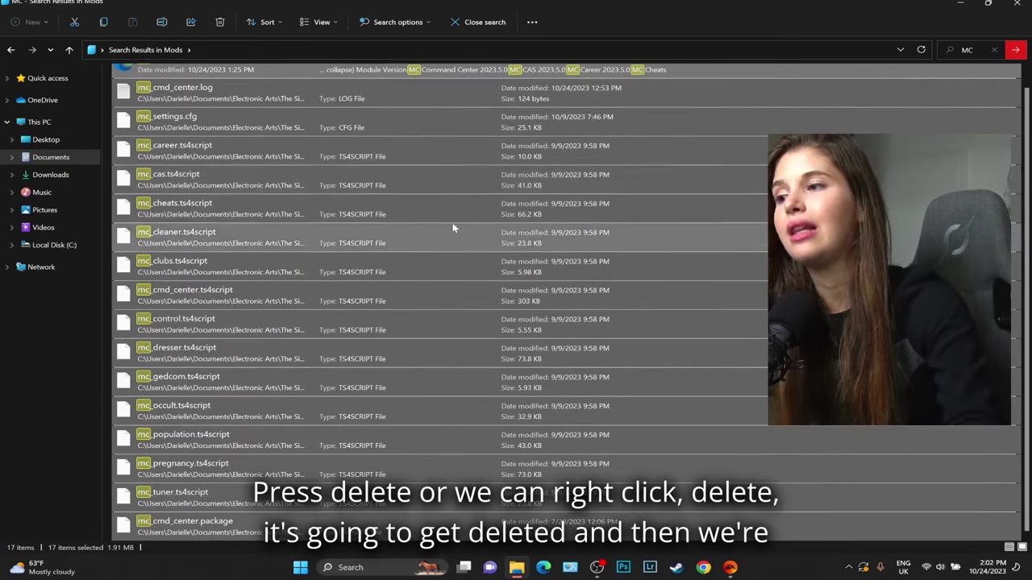
pyautogui.rightClick(435, 188)
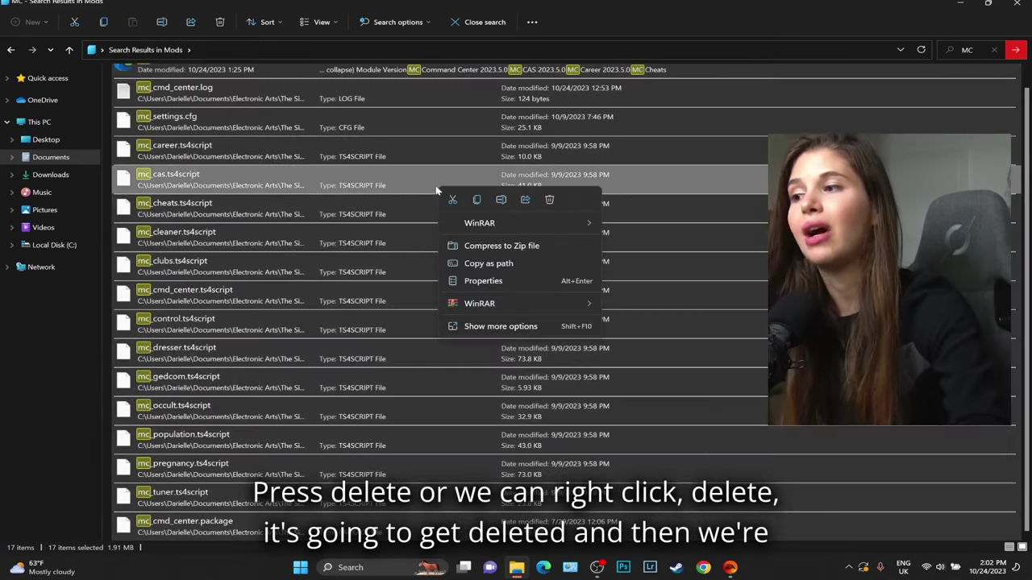
pyautogui.click(549, 199)
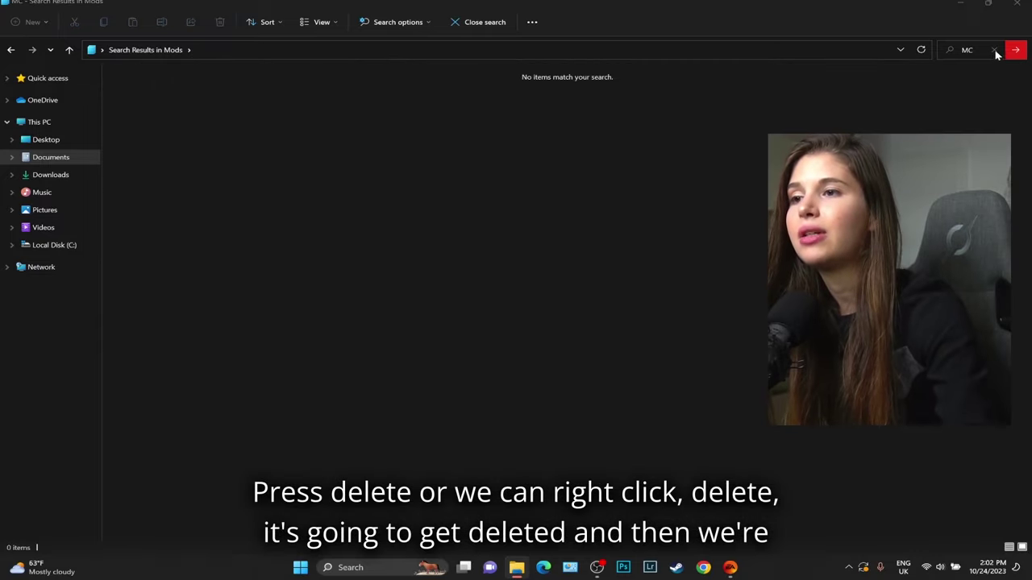
# - Clear the MC search and return to the Mods folder
pyautogui.click(989, 50)
pyautogui.click(994, 50)
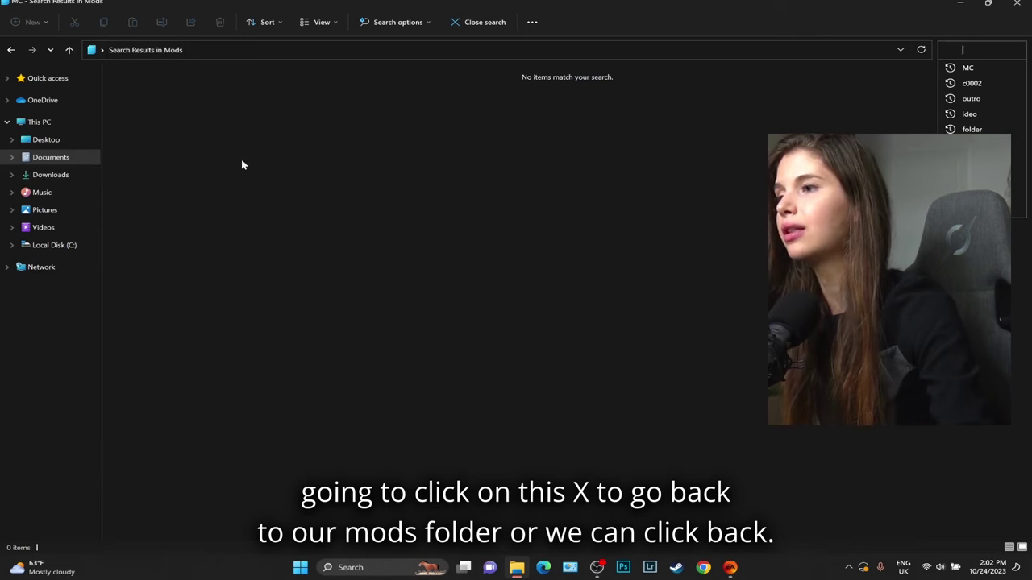
pyautogui.click(12, 50)
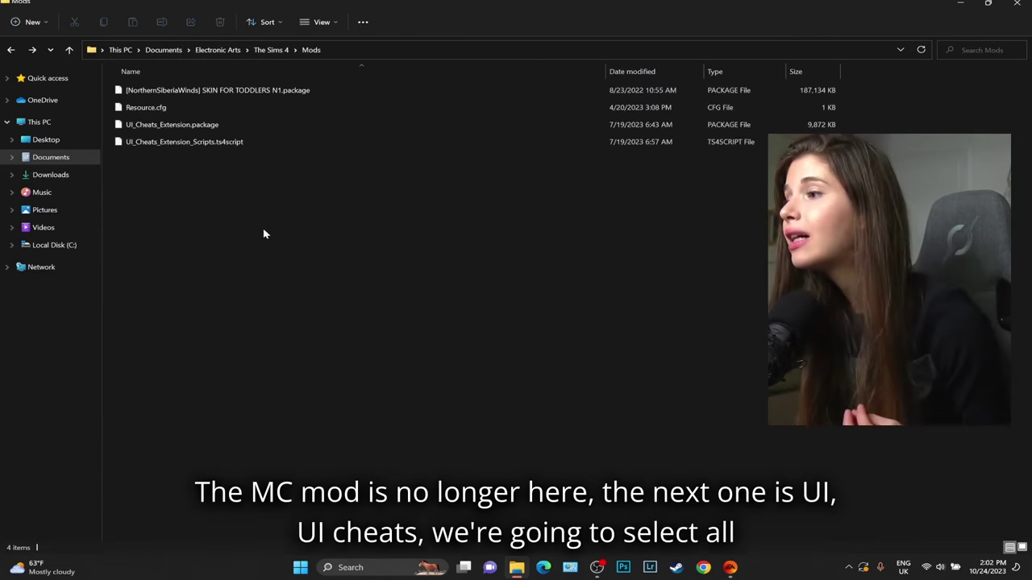
# - Search the Mods folder for "UI CHEATS", delete all matching files, and go back to the folder
pyautogui.click(959, 50)
pyautogui.write('UI CH')
pyautogui.hotkey('ctrl', 'a')
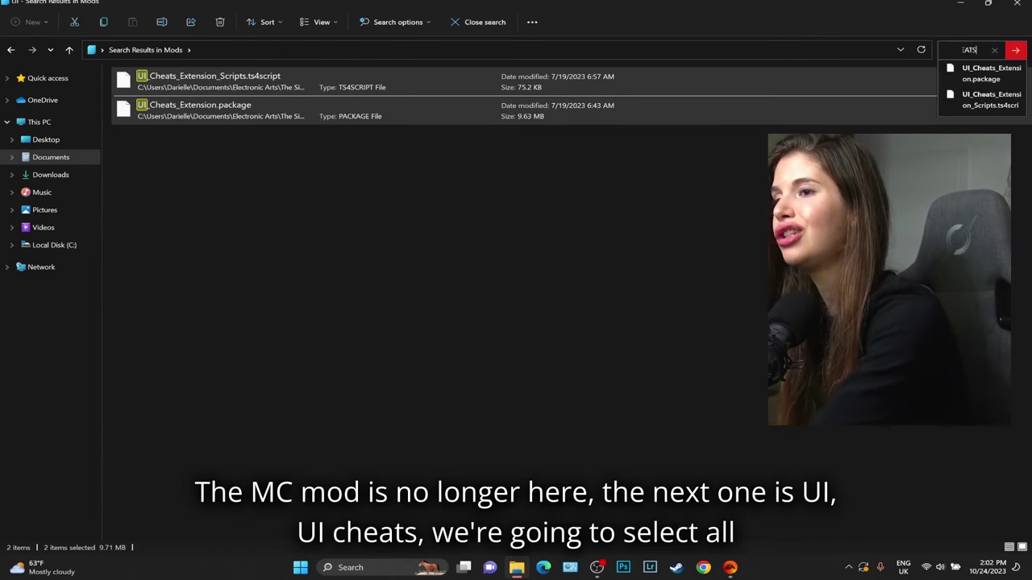
pyautogui.press('capslock')
pyautogui.moveTo(434, 218); pyautogui.dragTo(430, 186)
pyautogui.moveTo(458, 113); pyautogui.dragTo(510, 42)
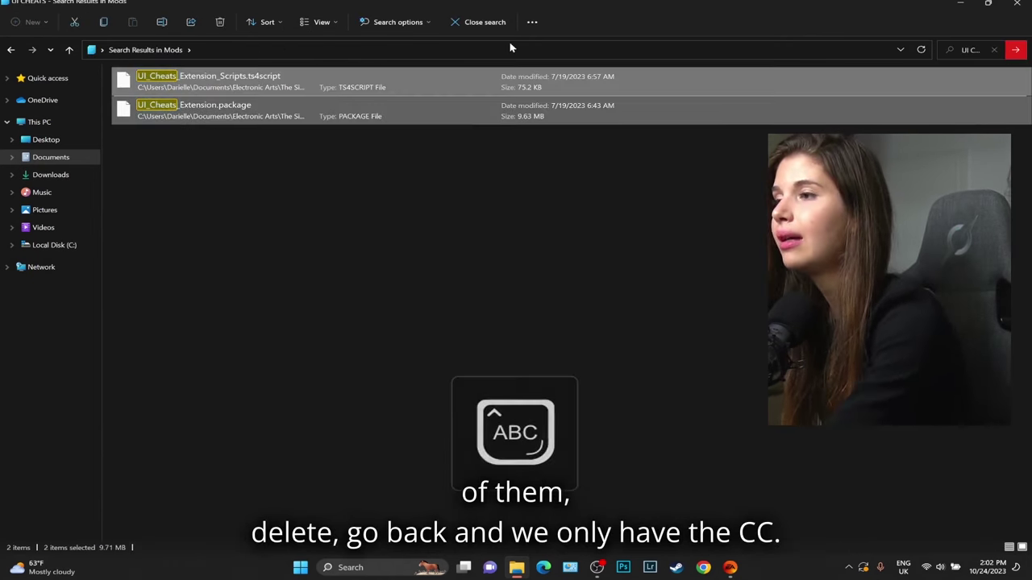
pyautogui.press('Delete')
pyautogui.click(12, 50)
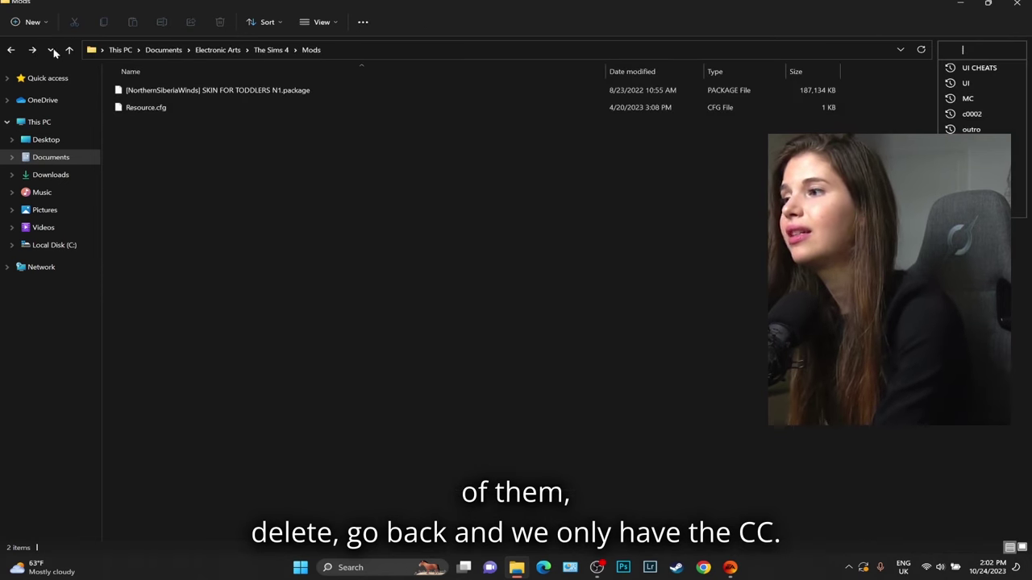
# - Go back to The Sims 4 folder and delete the localthumbcache.package file
pyautogui.click(13, 50)
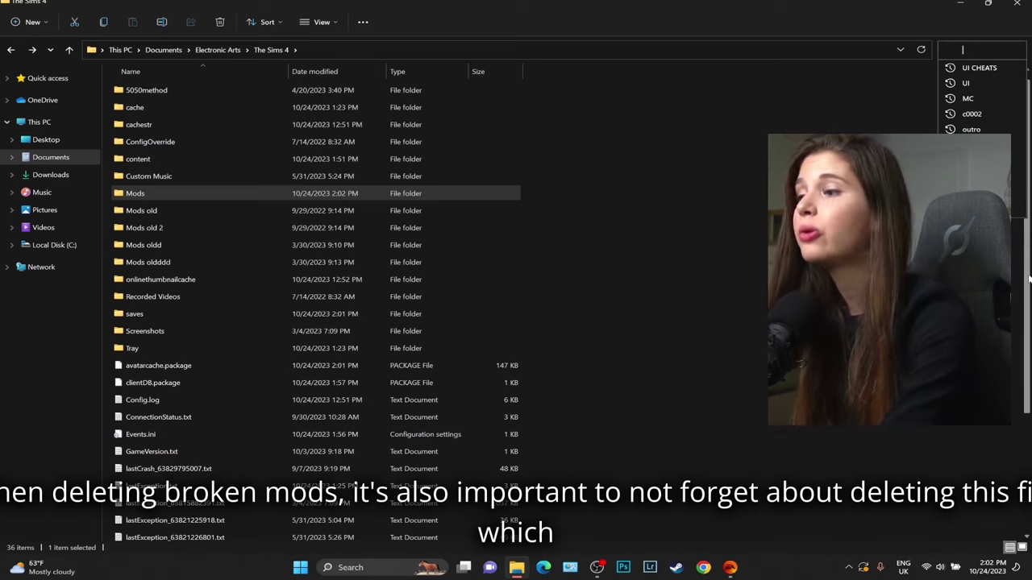
pyautogui.scroll(-3, 257, 322)
pyautogui.click(257, 310)
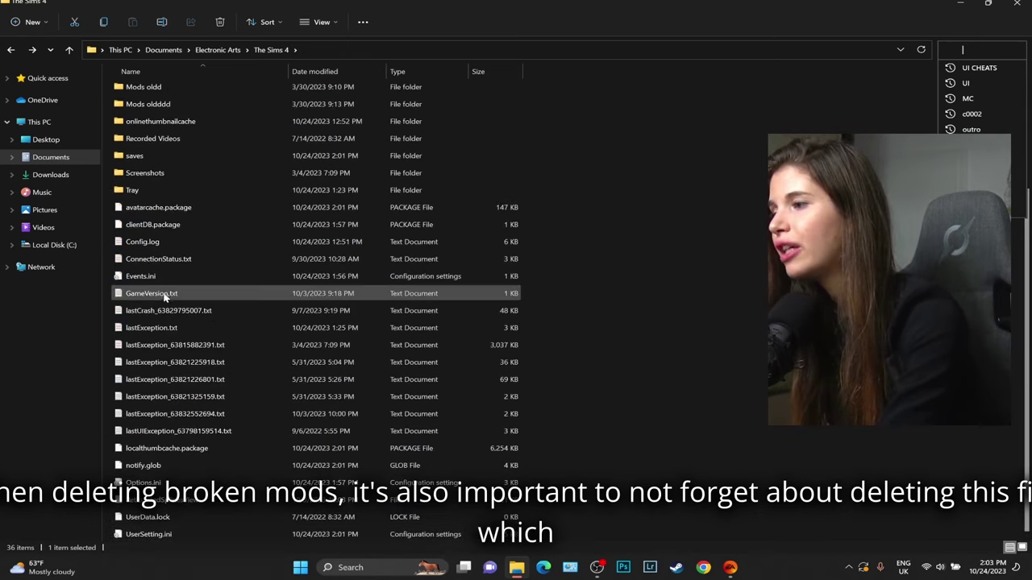
pyautogui.click(223, 450)
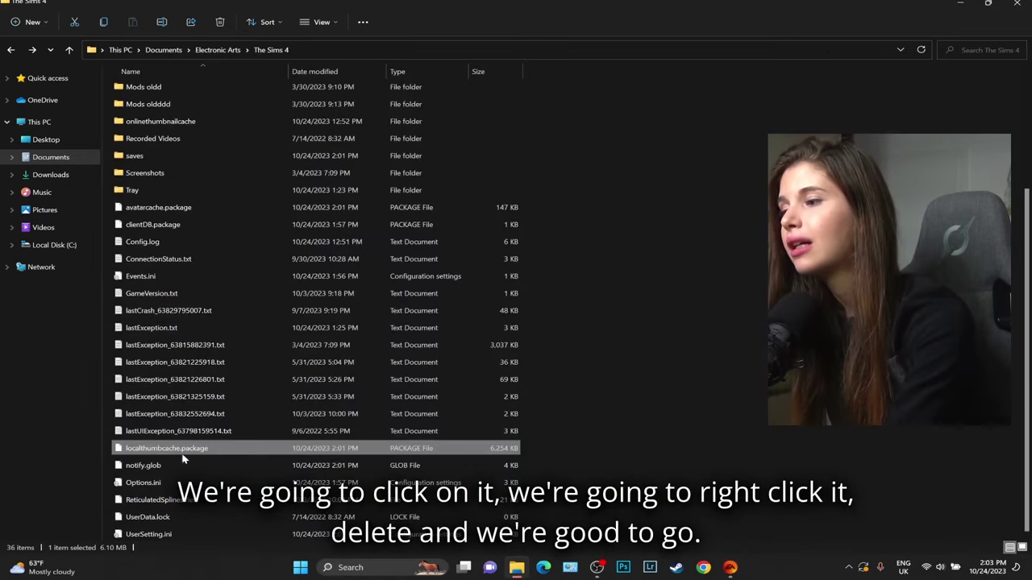
pyautogui.rightClick(184, 449)
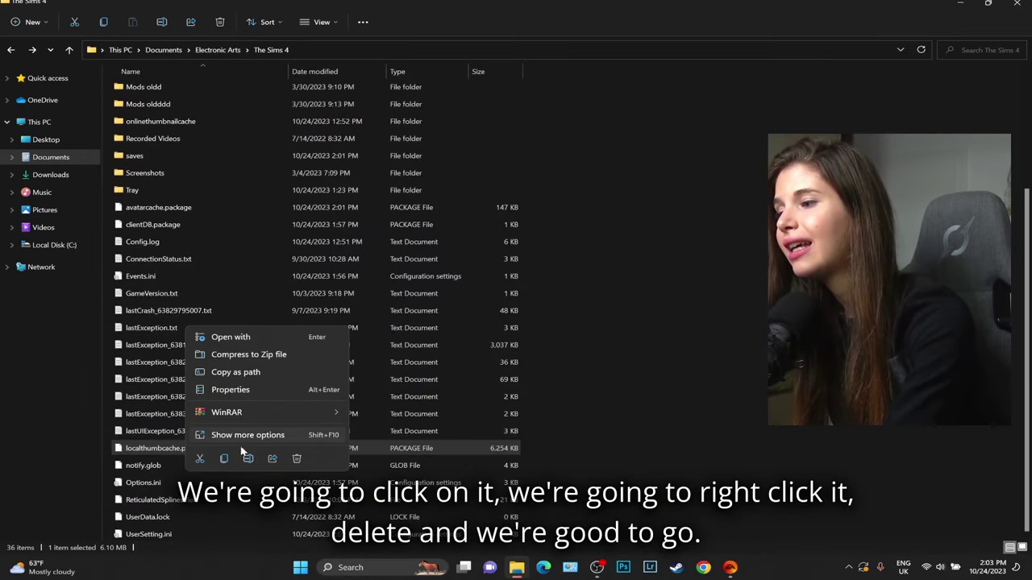
pyautogui.click(297, 459)
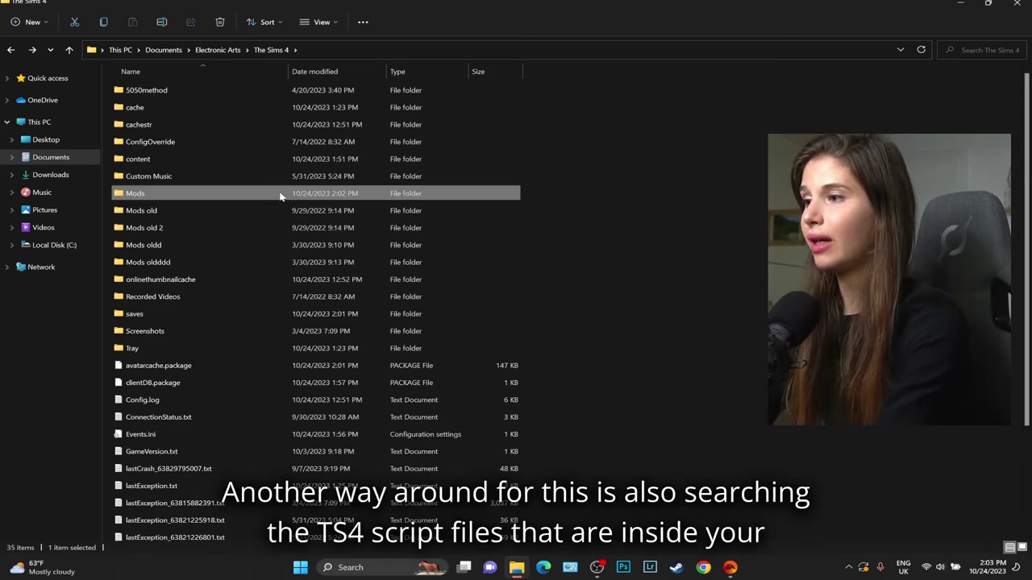
# - Open the Mods folder and search it for "TS4SCRIPT" files
pyautogui.doubleClick(282, 198)
pyautogui.hotkey('ctrl', 'e')
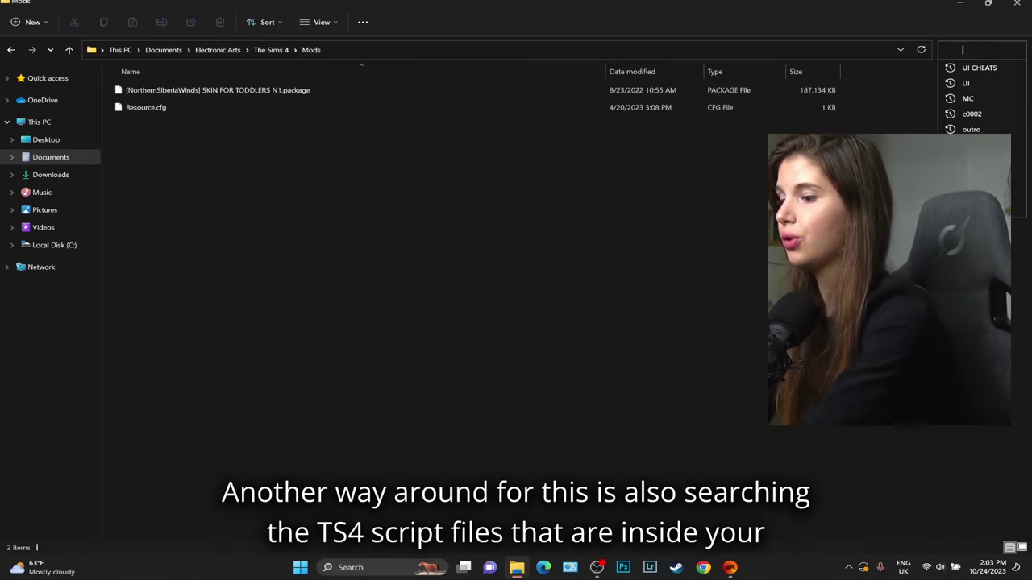
pyautogui.write('TS4SCR')
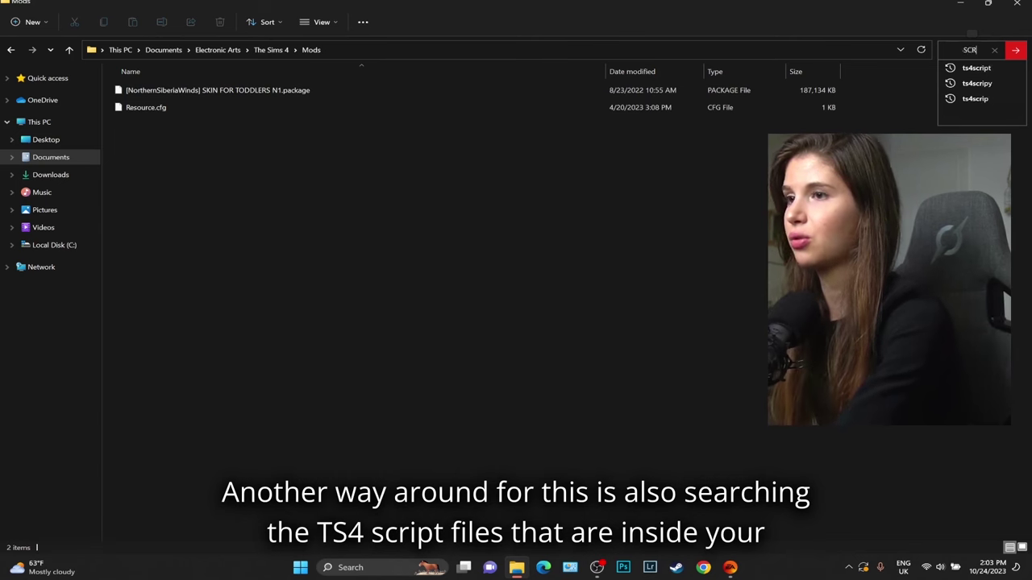
pyautogui.write('IPT')
pyautogui.press('Return')
pyautogui.press('capslock')
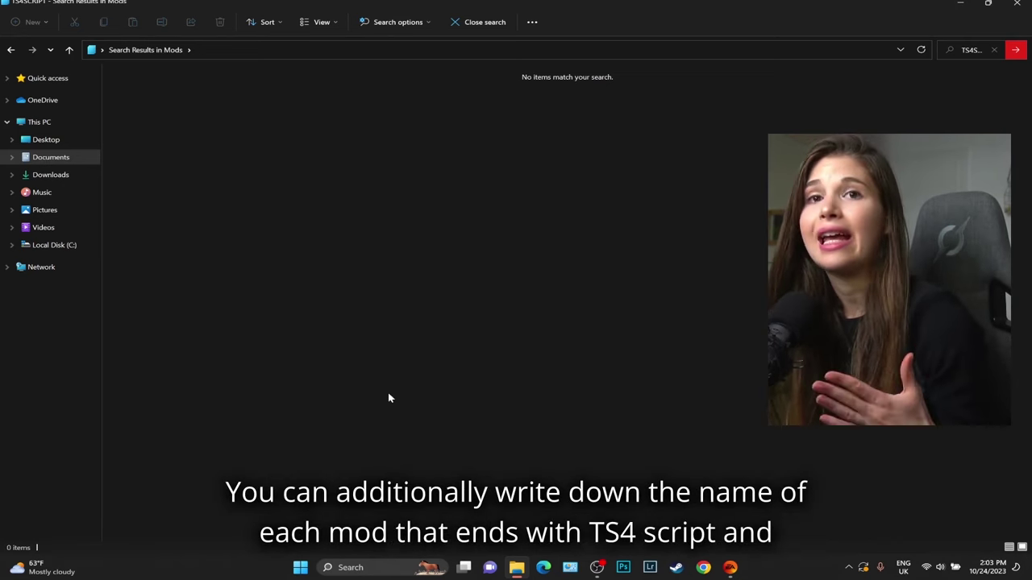
# - Replace the search with the earlier "UI CHEATS" query, clear it, and return to the Mods folder
pyautogui.hotkey('ctrl', 'e')
pyautogui.press('BackSpace')
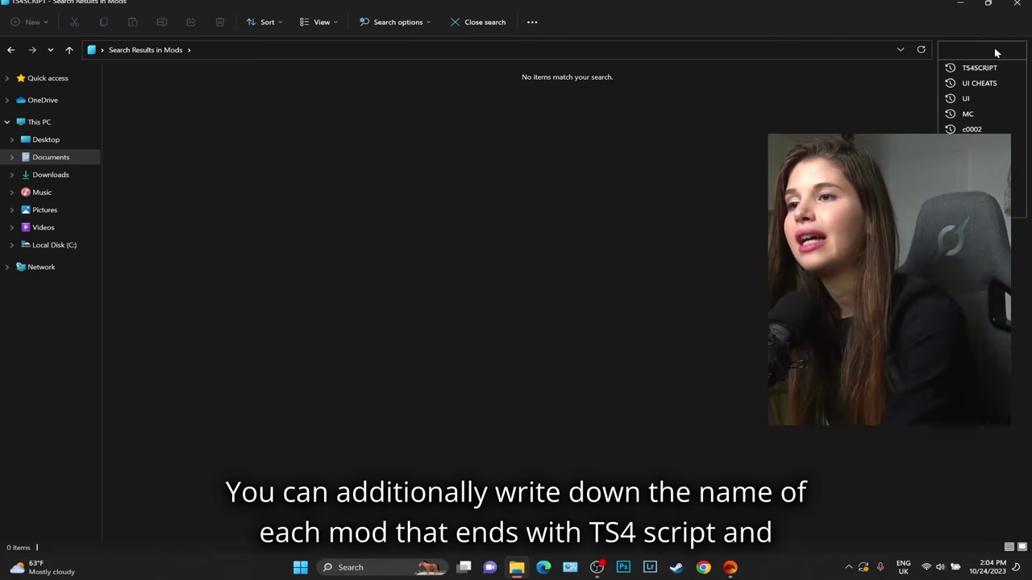
pyautogui.click(972, 83)
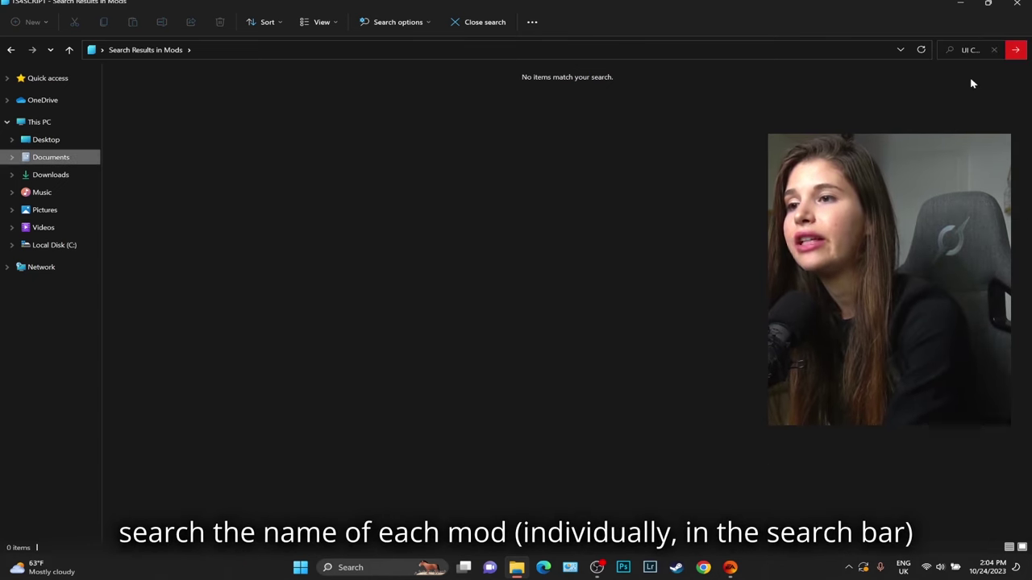
pyautogui.click(993, 50)
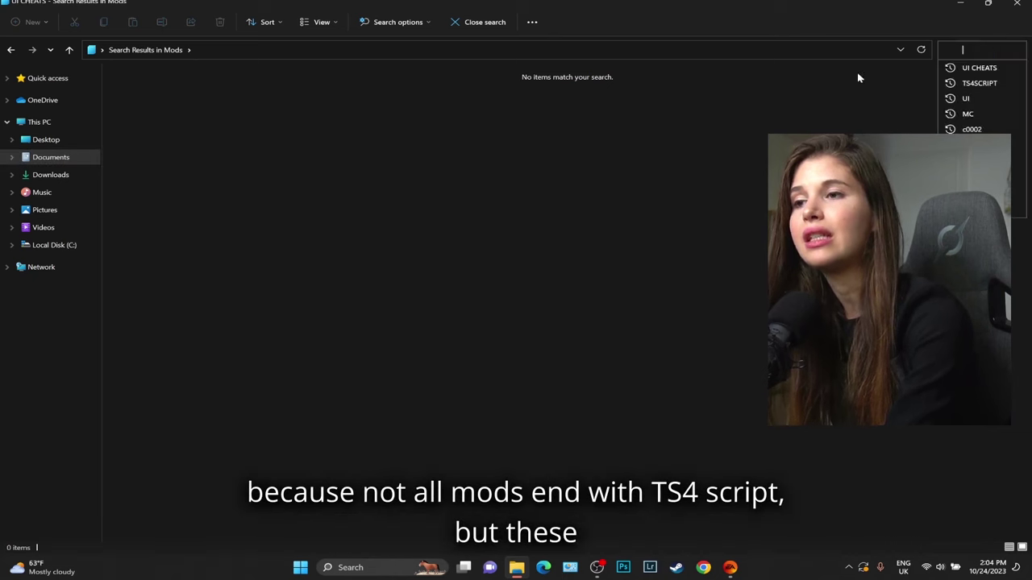
pyautogui.click(12, 50)
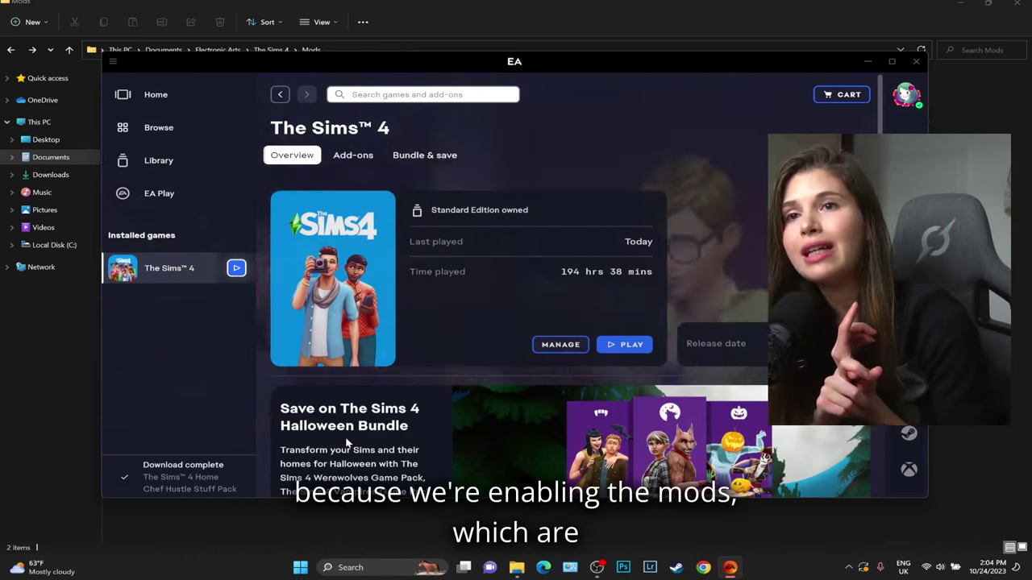
# - Switch to the browser and bring up the MC Command Center 2023.6.0 release on the MCCC downloads page
pyautogui.hotkey('alt', 'Tab')
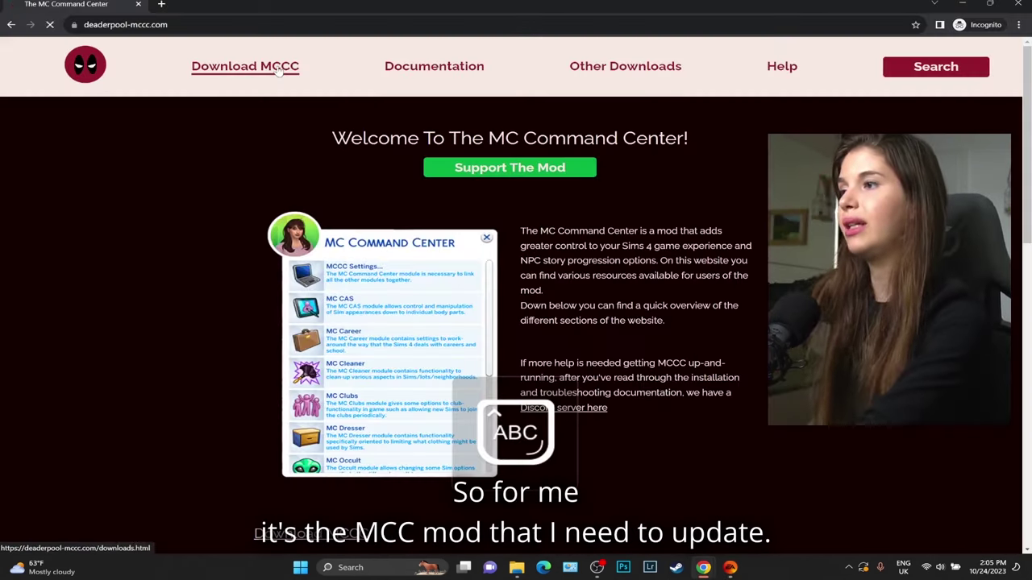
pyautogui.click(278, 70)
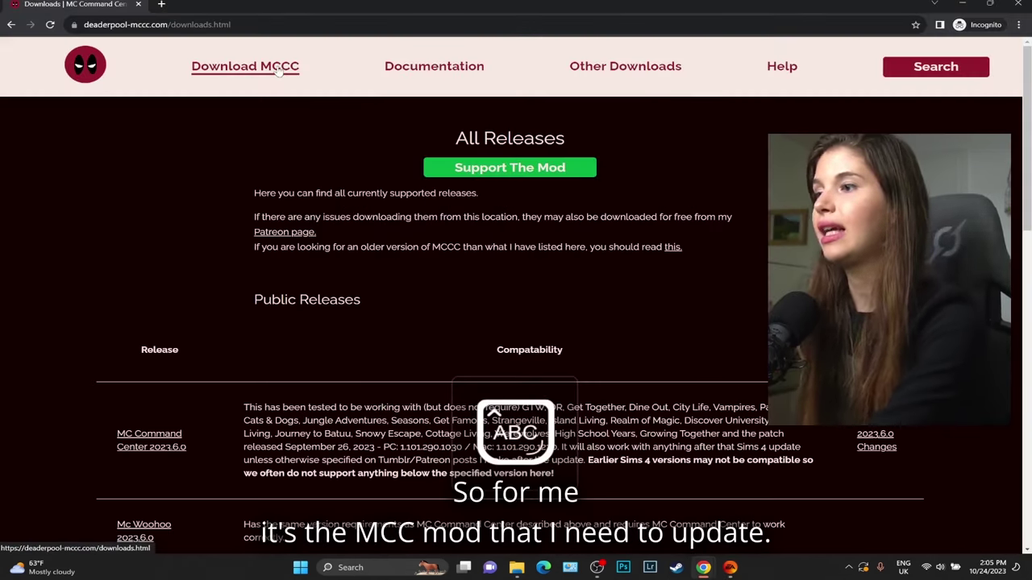
pyautogui.scroll(-1, 157, 372)
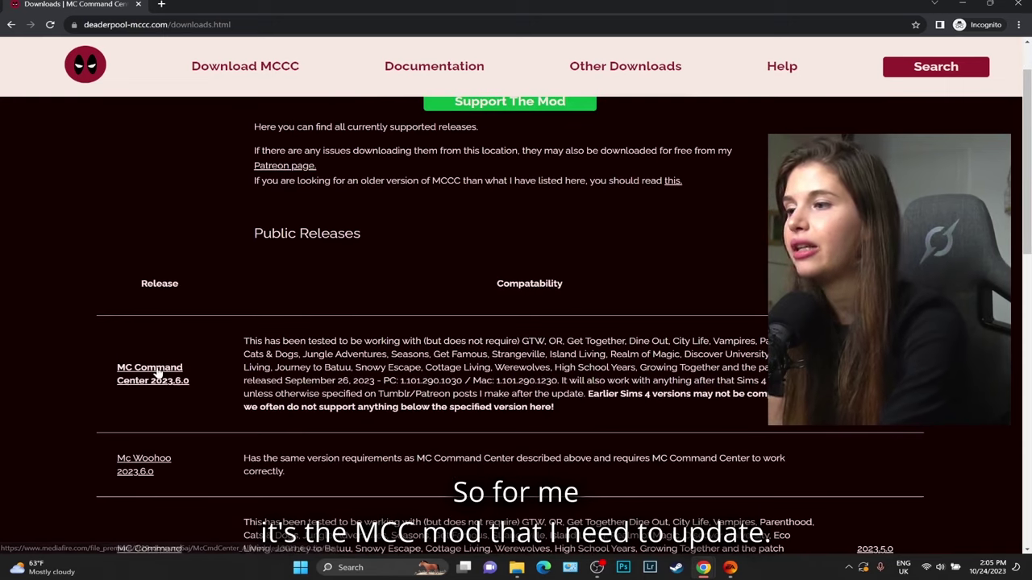
pyautogui.scroll(-1, 157, 372)
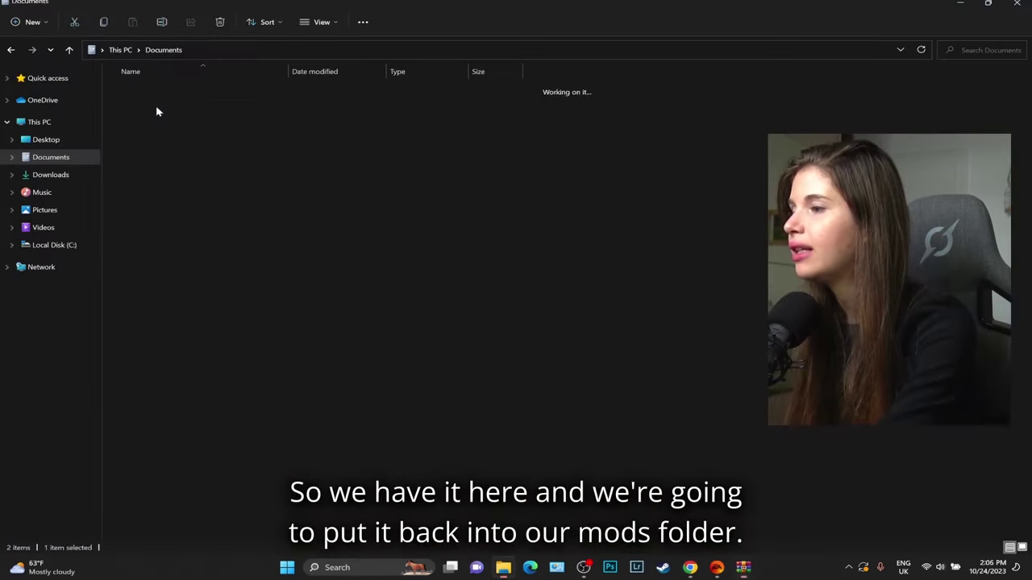
# - Open The Sims 4 Mods folder and extract all files from McCmdCenter_AllModules_2023_6_0.zip into it
pyautogui.doubleClick(166, 92)
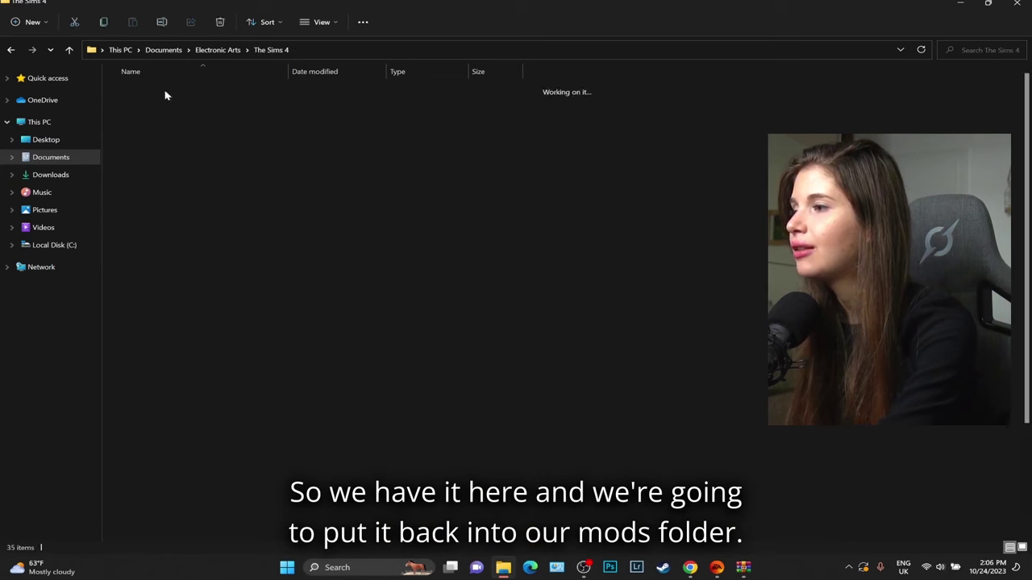
pyautogui.doubleClick(168, 194)
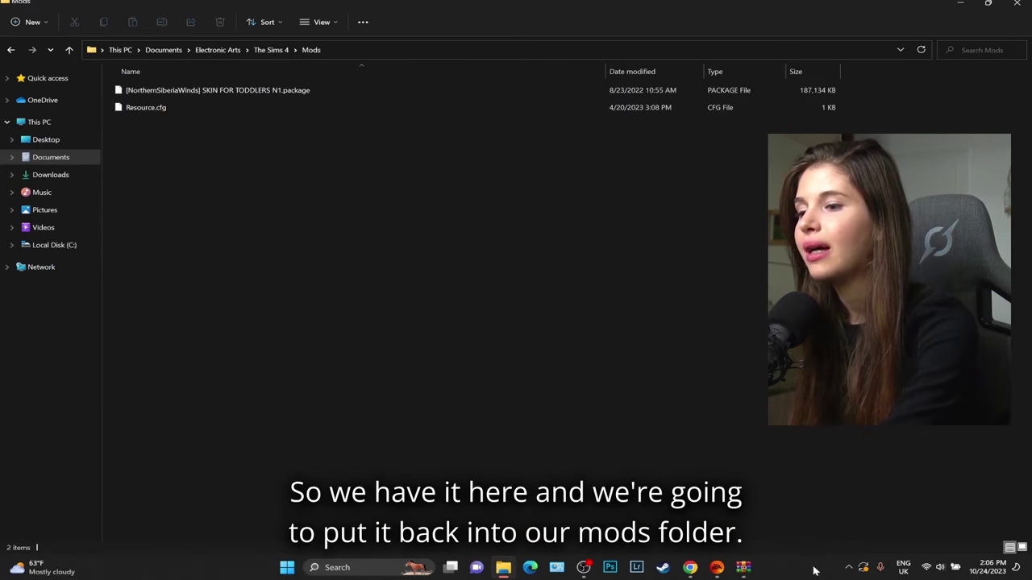
pyautogui.moveTo(743, 556)
pyautogui.click(691, 520)
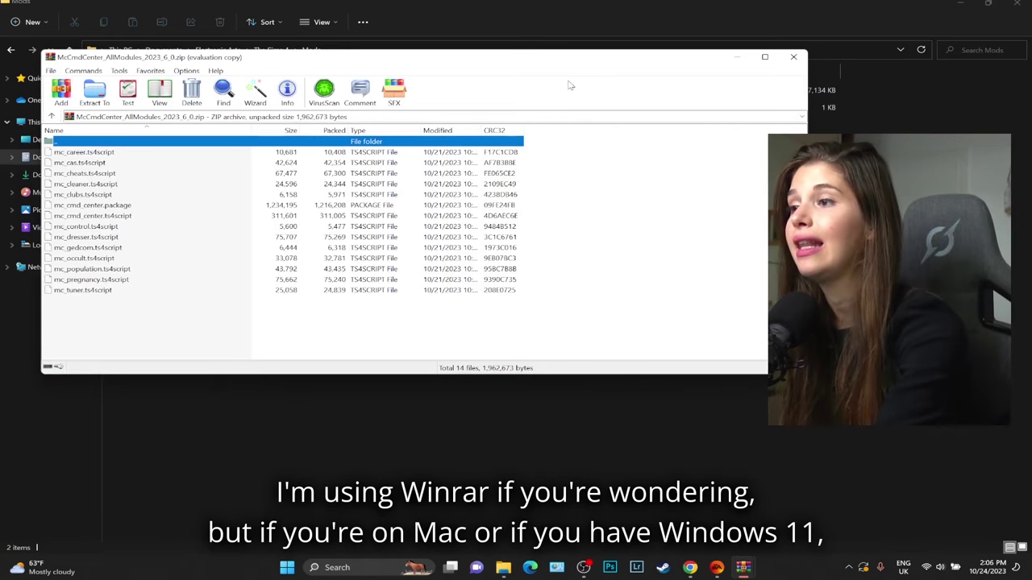
pyautogui.moveTo(584, 58); pyautogui.dragTo(872, 64)
pyautogui.hotkey('ctrl', 'a')
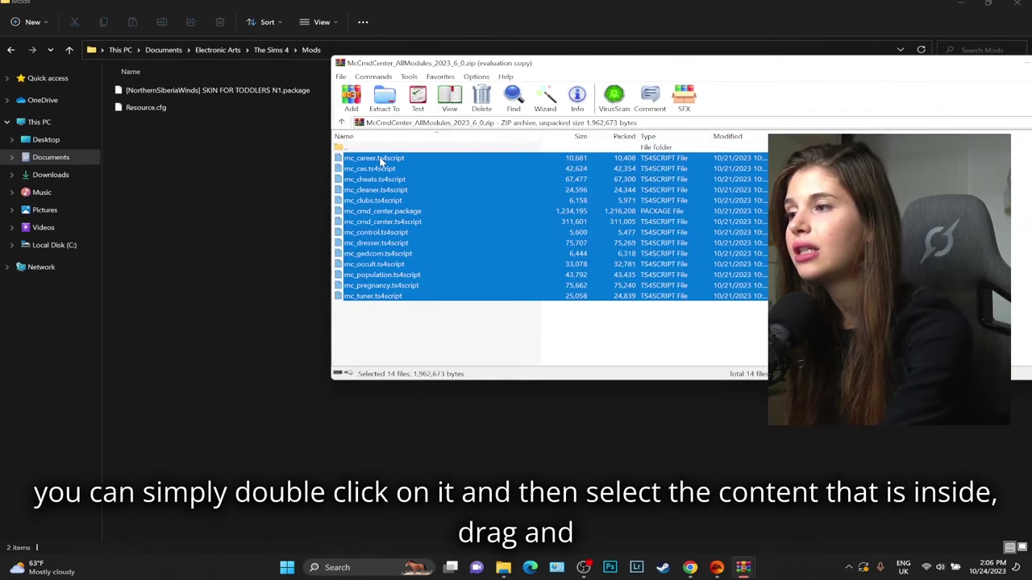
pyautogui.moveTo(389, 169); pyautogui.dragTo(248, 86)
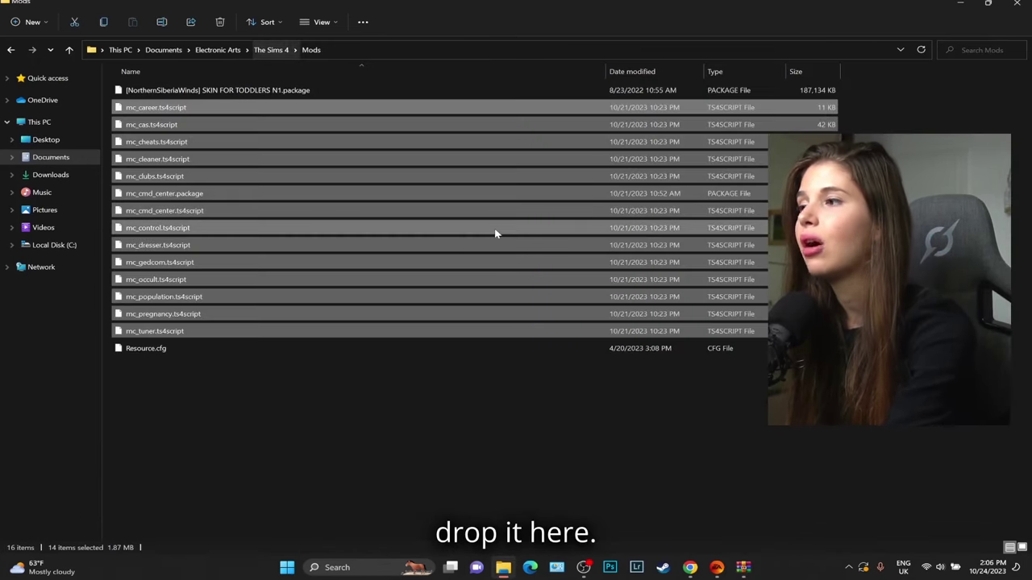
pyautogui.click(306, 419)
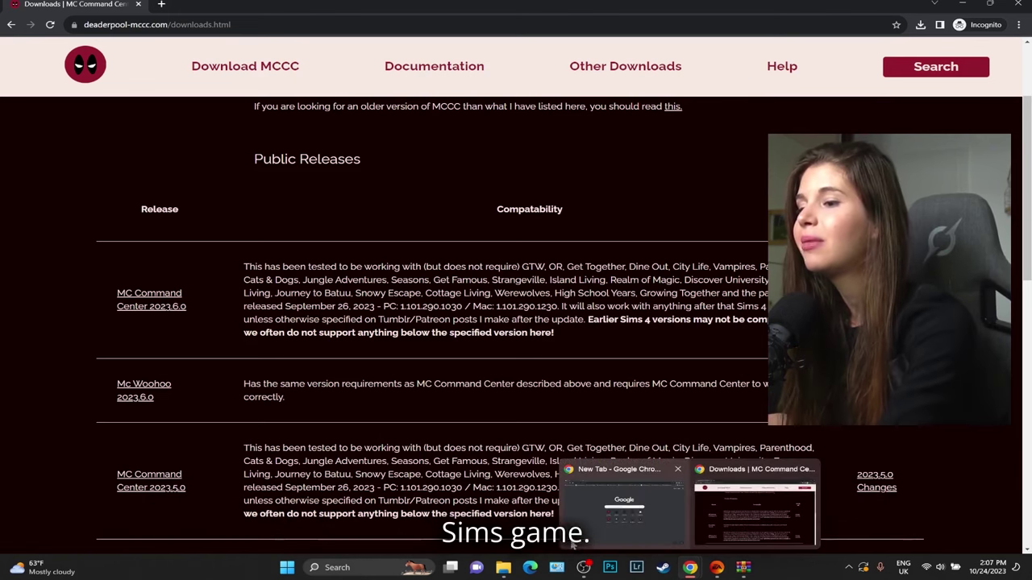
# - Check the patch release date in the compatibility notes for MC Command Center 2023.6.0
pyautogui.click(716, 568)
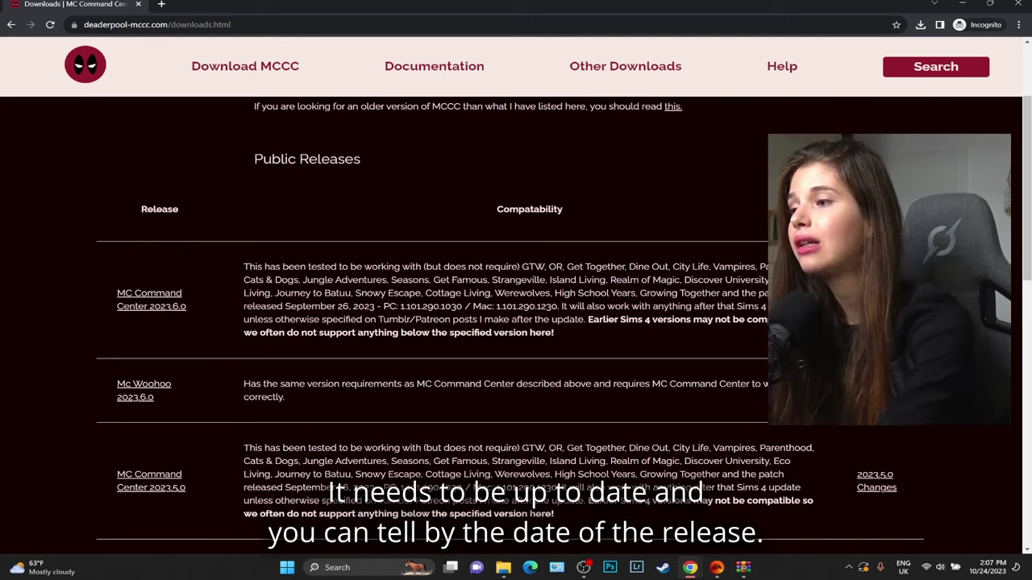
pyautogui.moveTo(284, 307); pyautogui.dragTo(375, 307)
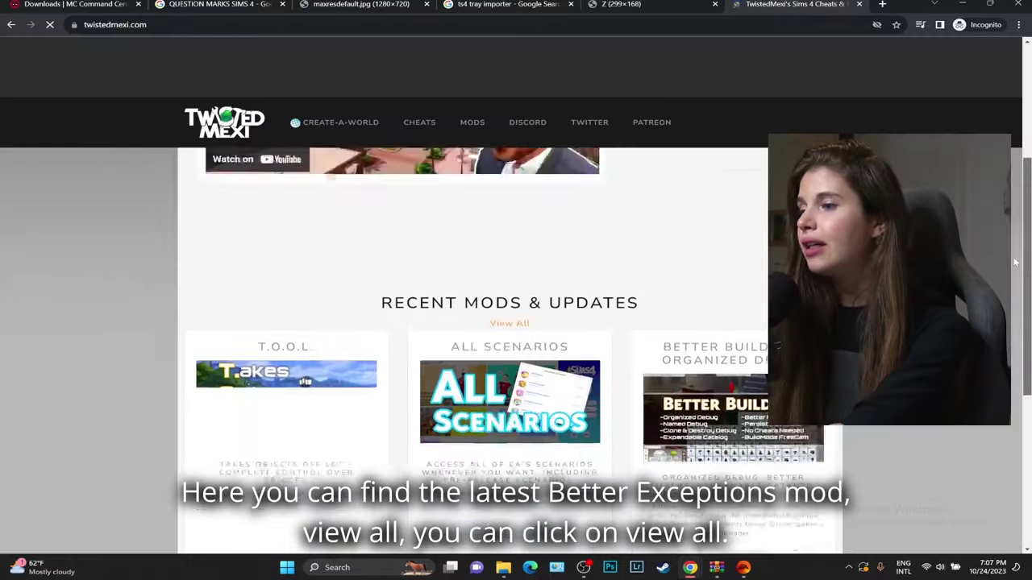
# - On twistedmexi.com, open the full list of mods and find the Better Exceptions entry
pyautogui.scroll(-1, 515, 322)
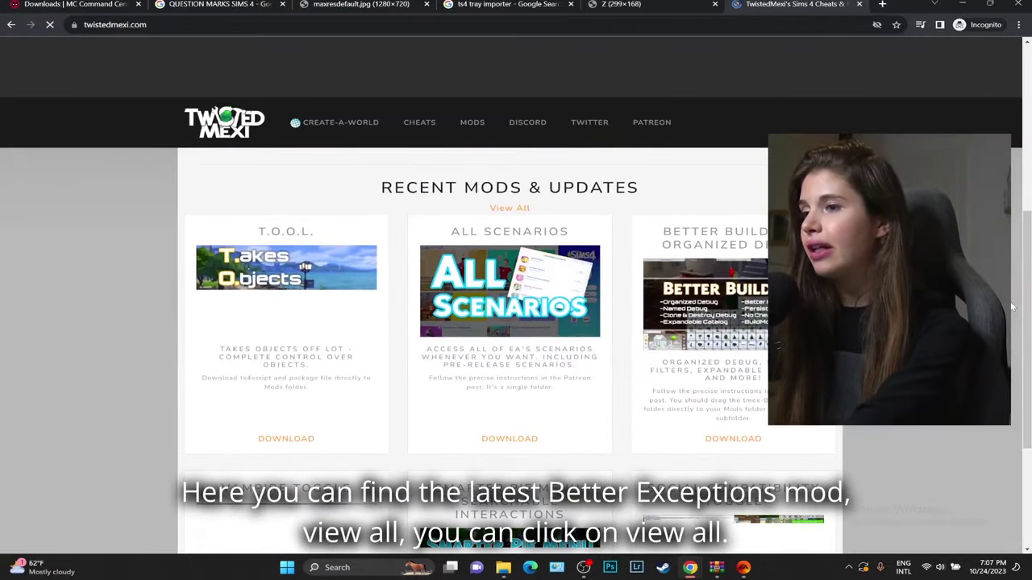
pyautogui.moveTo(379, 187); pyautogui.dragTo(564, 438)
pyautogui.scroll(-3, 991, 442)
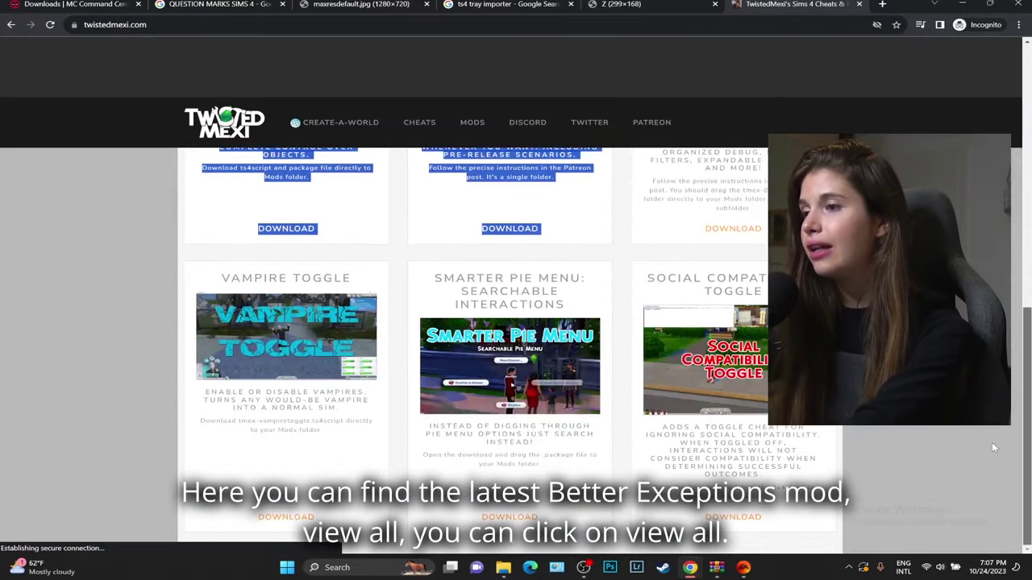
pyautogui.scroll(5, 516, 322)
pyautogui.scroll(-2, 516, 282)
pyautogui.click(506, 260)
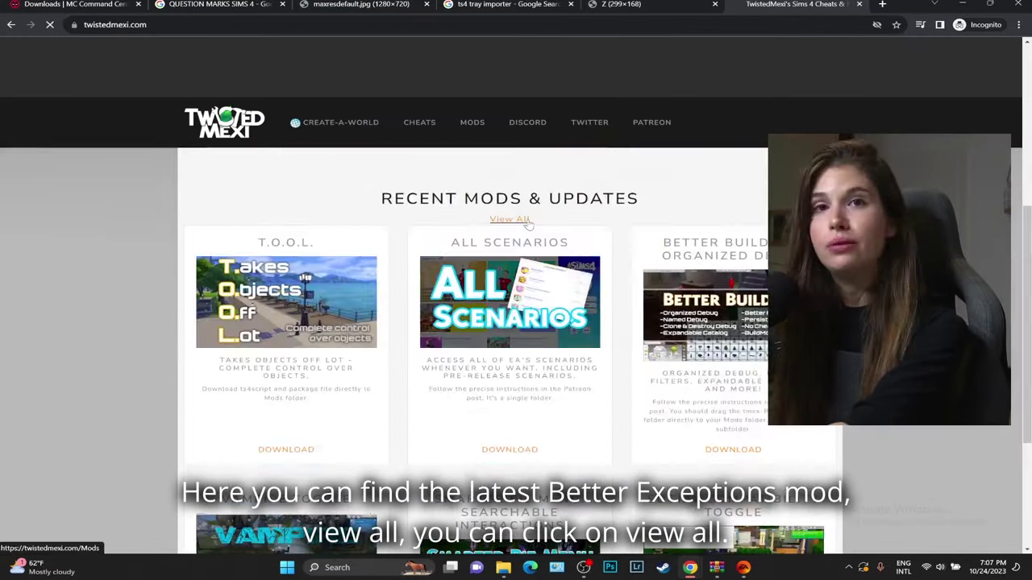
pyautogui.scroll(-8, 87, 349)
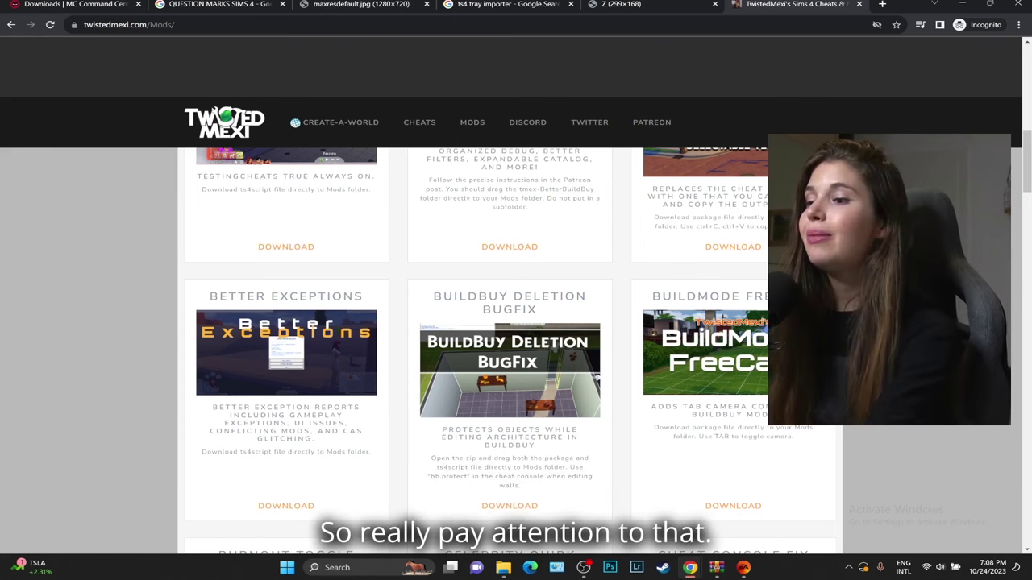
# - In File Explorer, open the Mods folder, sort it by date modified with oldest first, and select the oldest file
pyautogui.moveTo(503, 567)
pyautogui.click(417, 460)
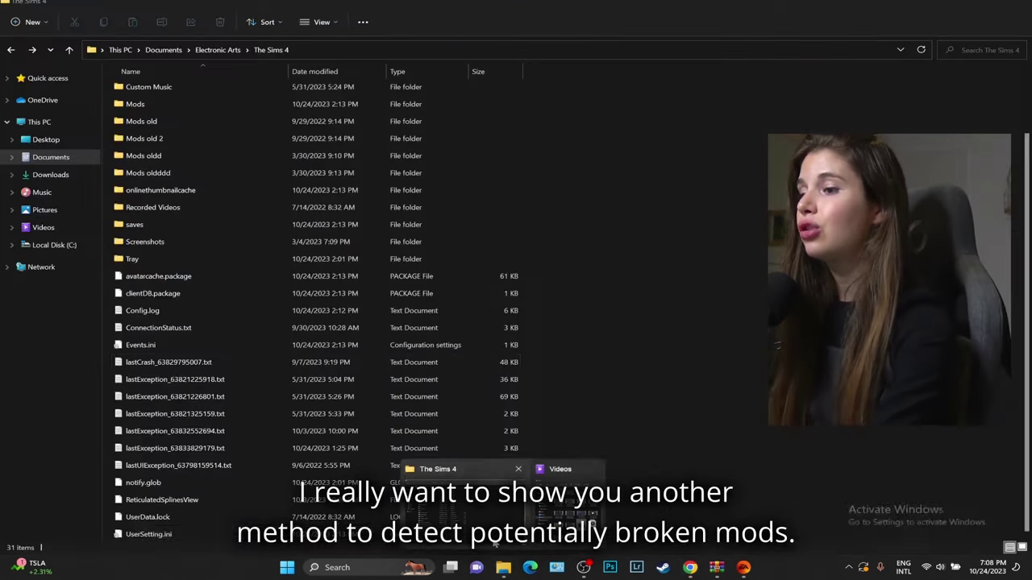
pyautogui.doubleClick(166, 103)
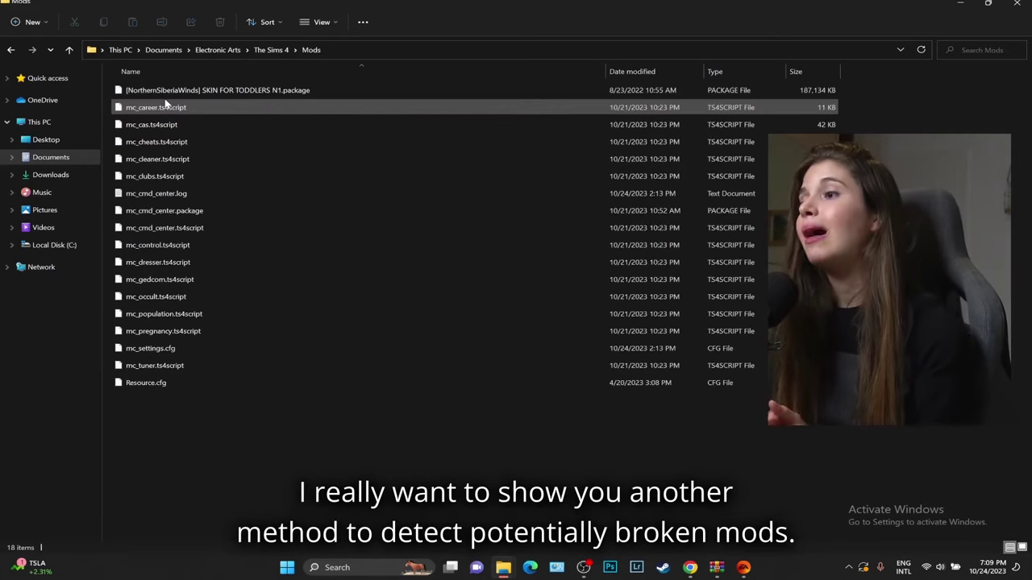
pyautogui.click(196, 171)
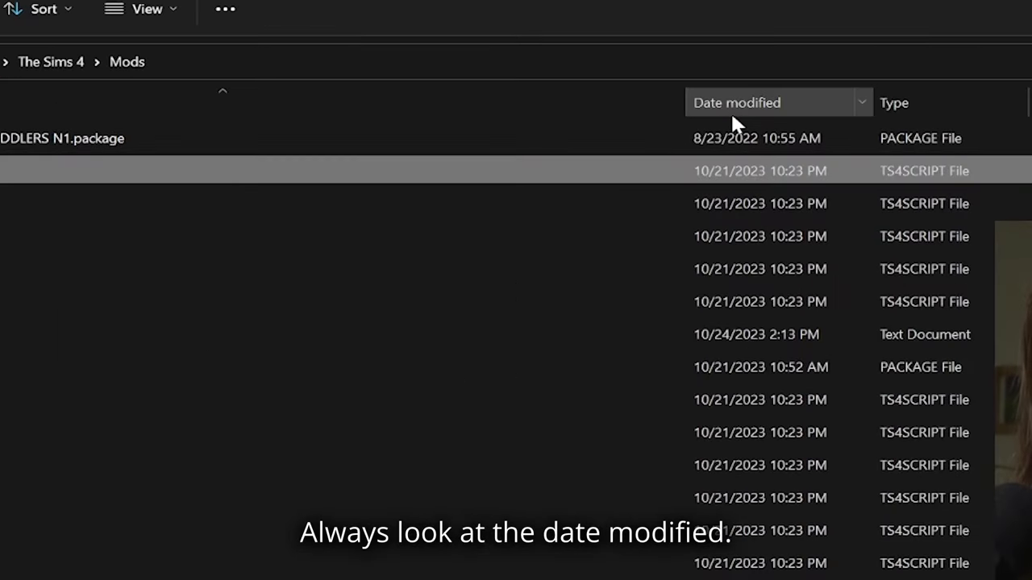
pyautogui.doubleClick(732, 105)
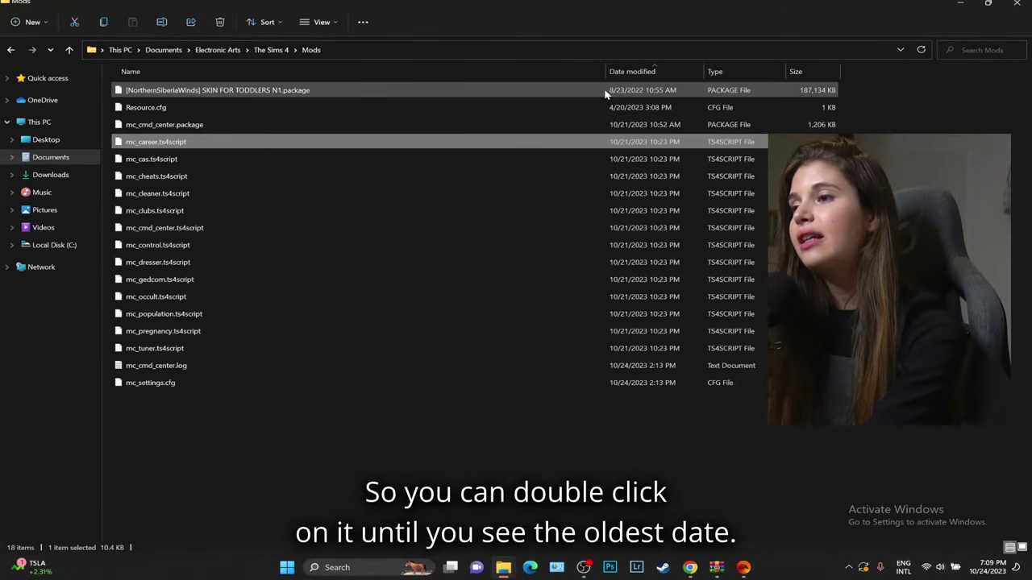
pyautogui.click(638, 95)
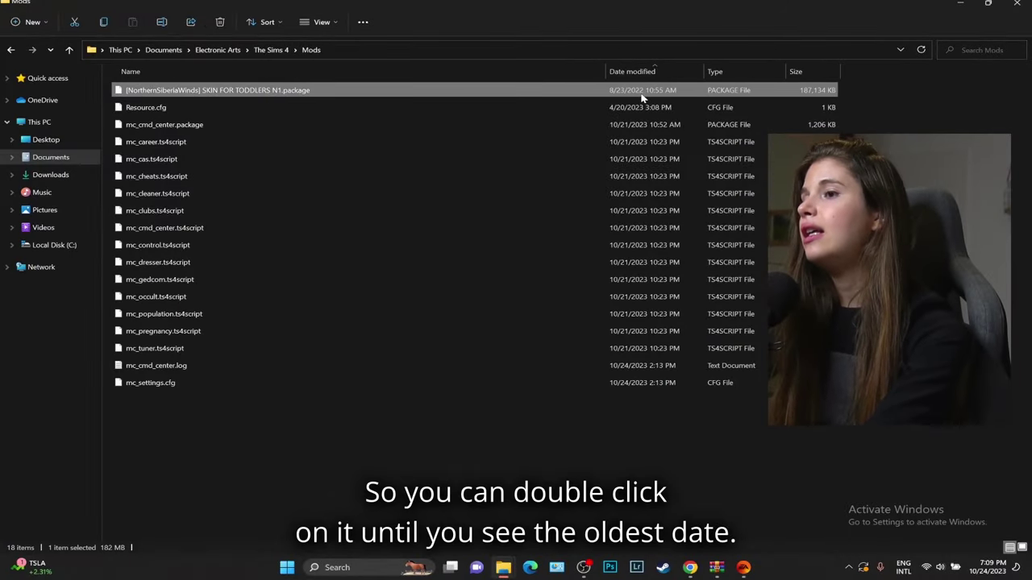